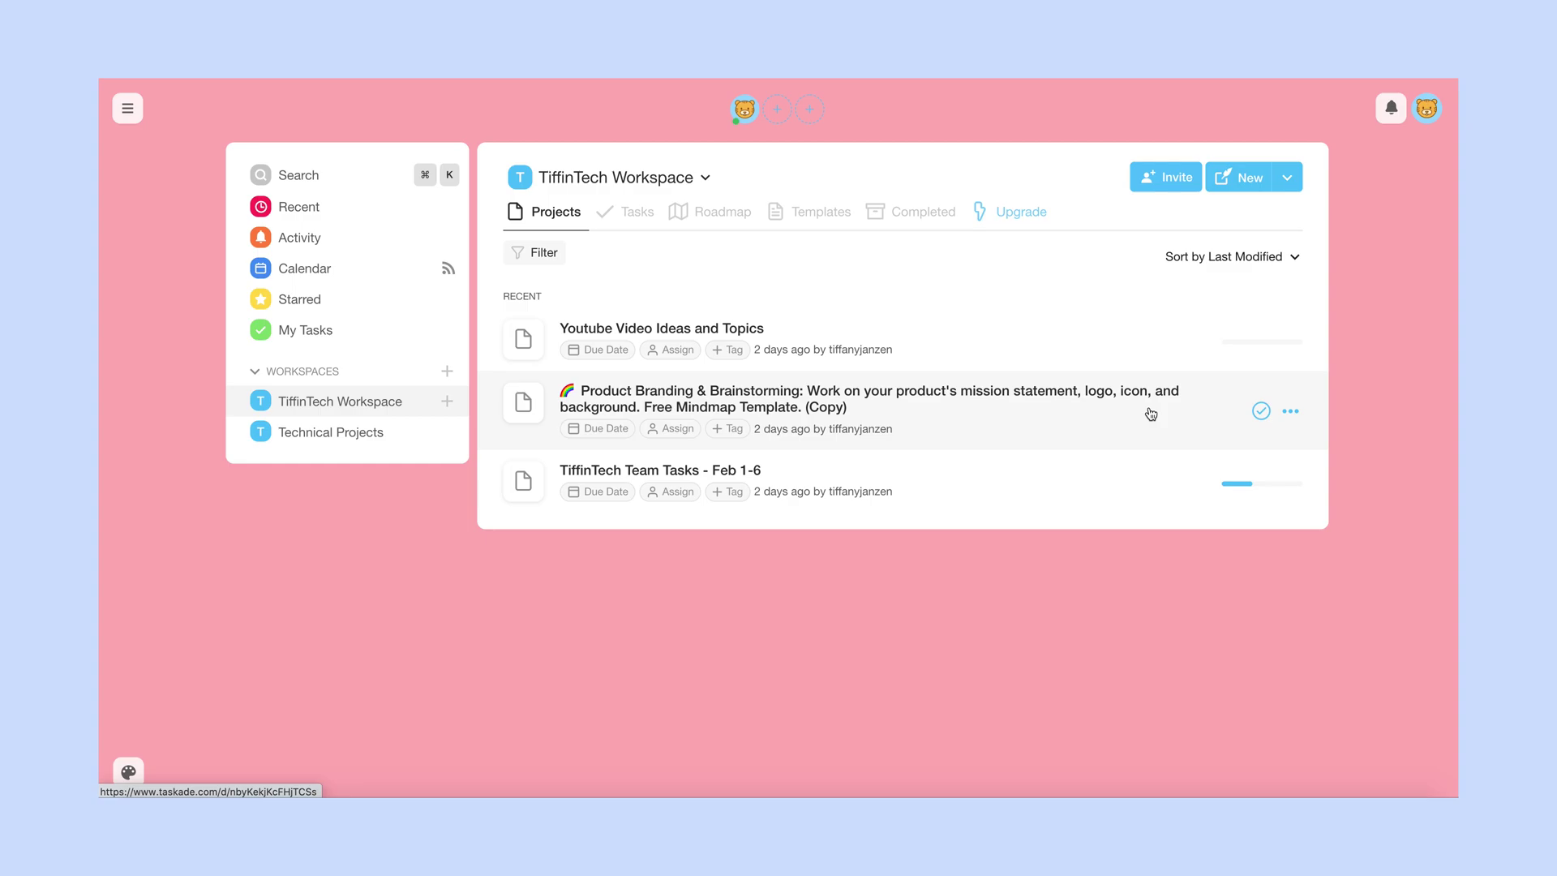
Open the TiffinTech Team Tasks - Feb 1-6 project from the Projects list
left_click(852, 477)
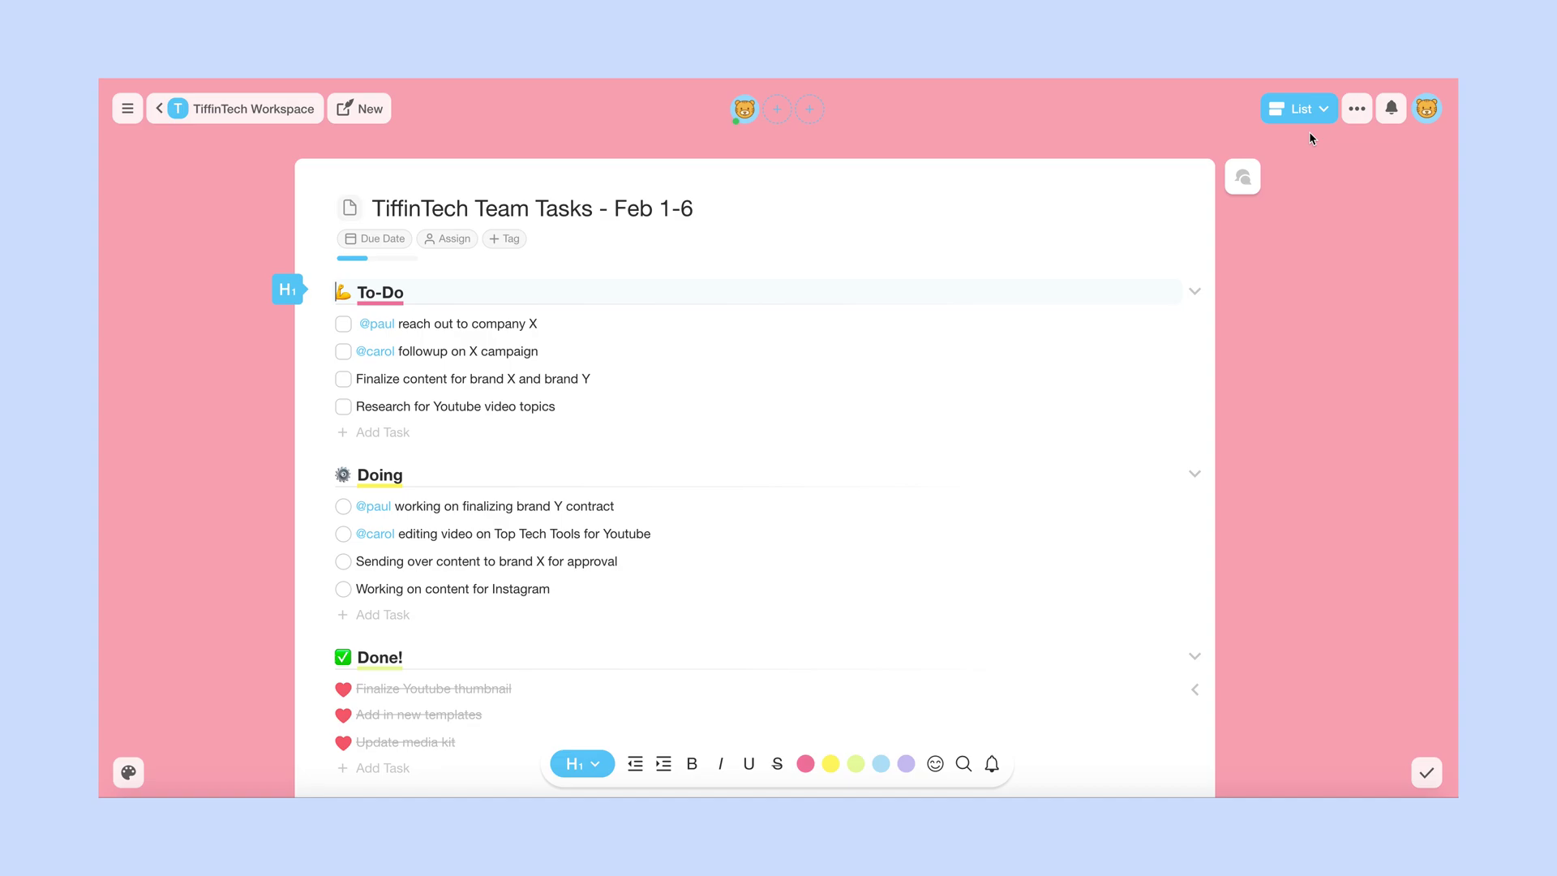
scroll(1315, 408, "down", 1)
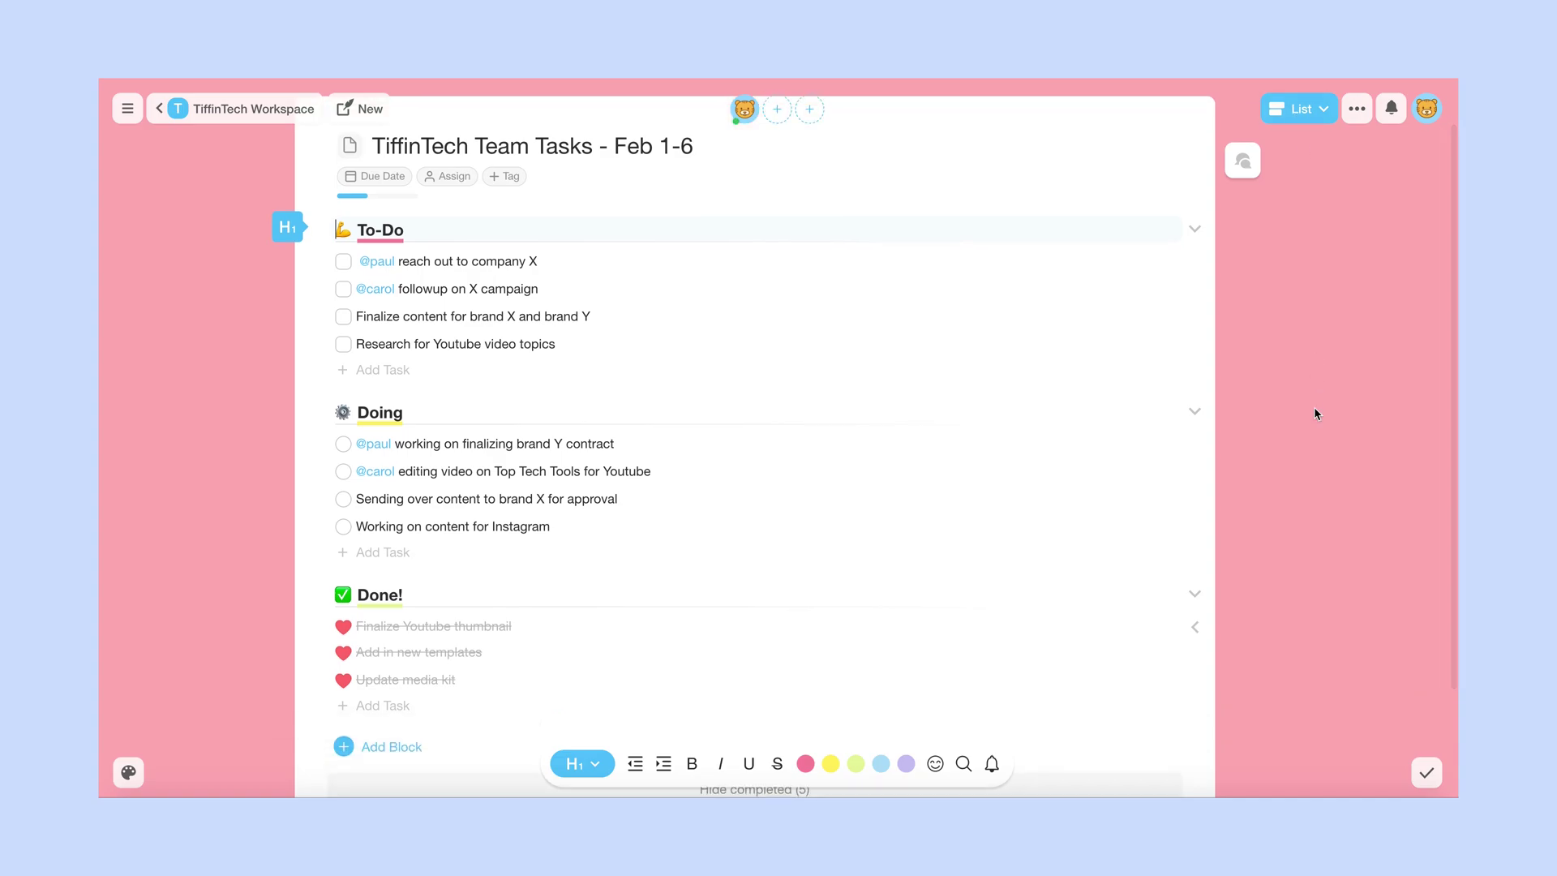
scroll(1314, 413, "up", 1)
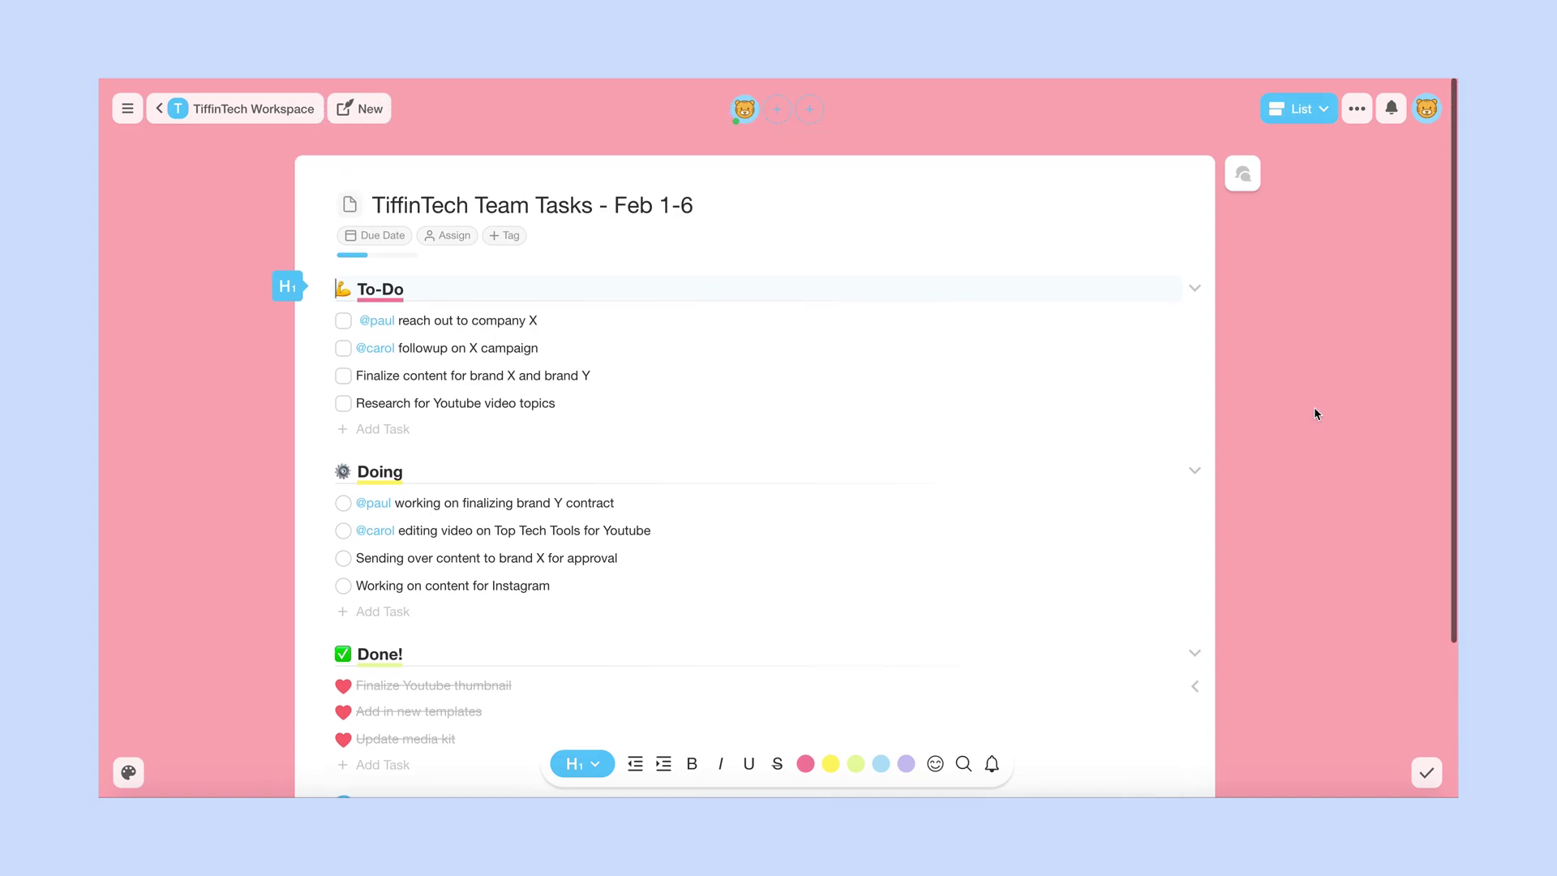
scroll(1315, 414, "down", 1)
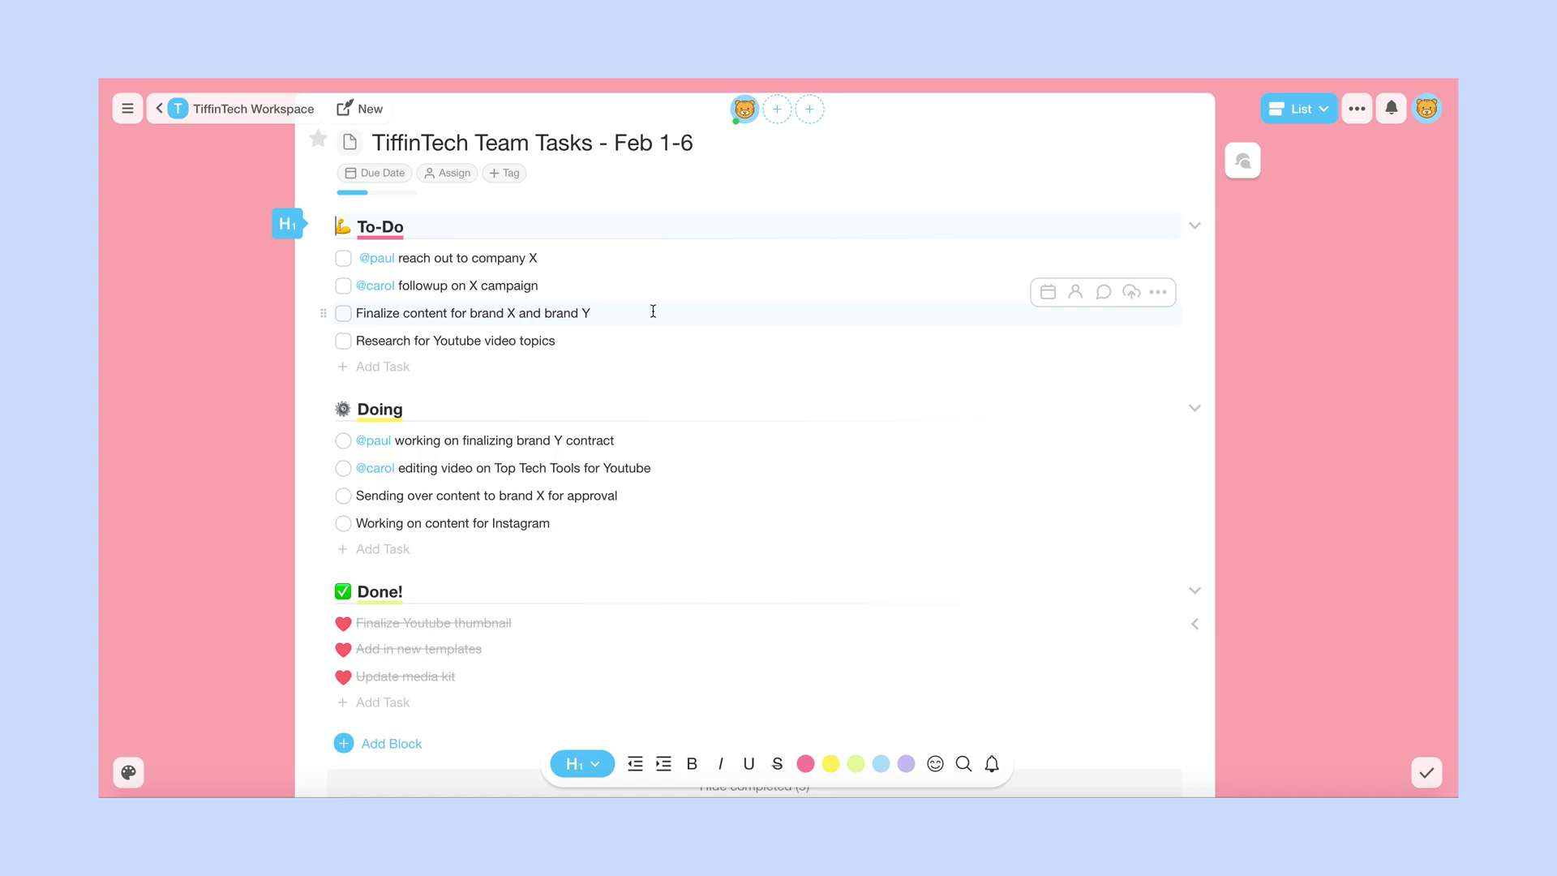
Check off 'Working on content for Instagram' and drag it into the Done! section
scroll(653, 311, "down", 1)
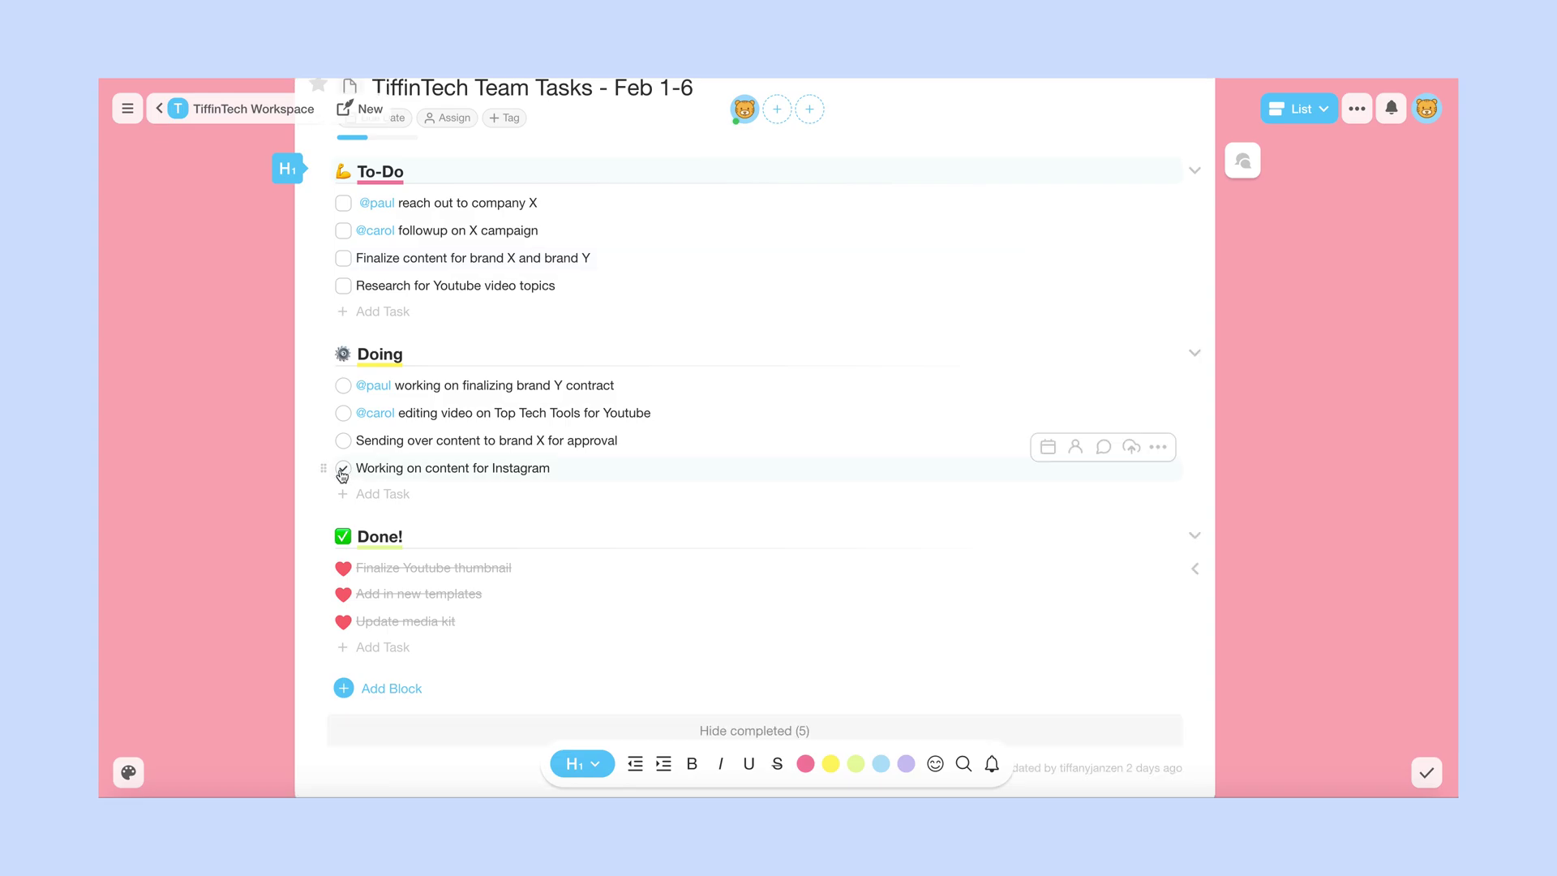
left_click(343, 469)
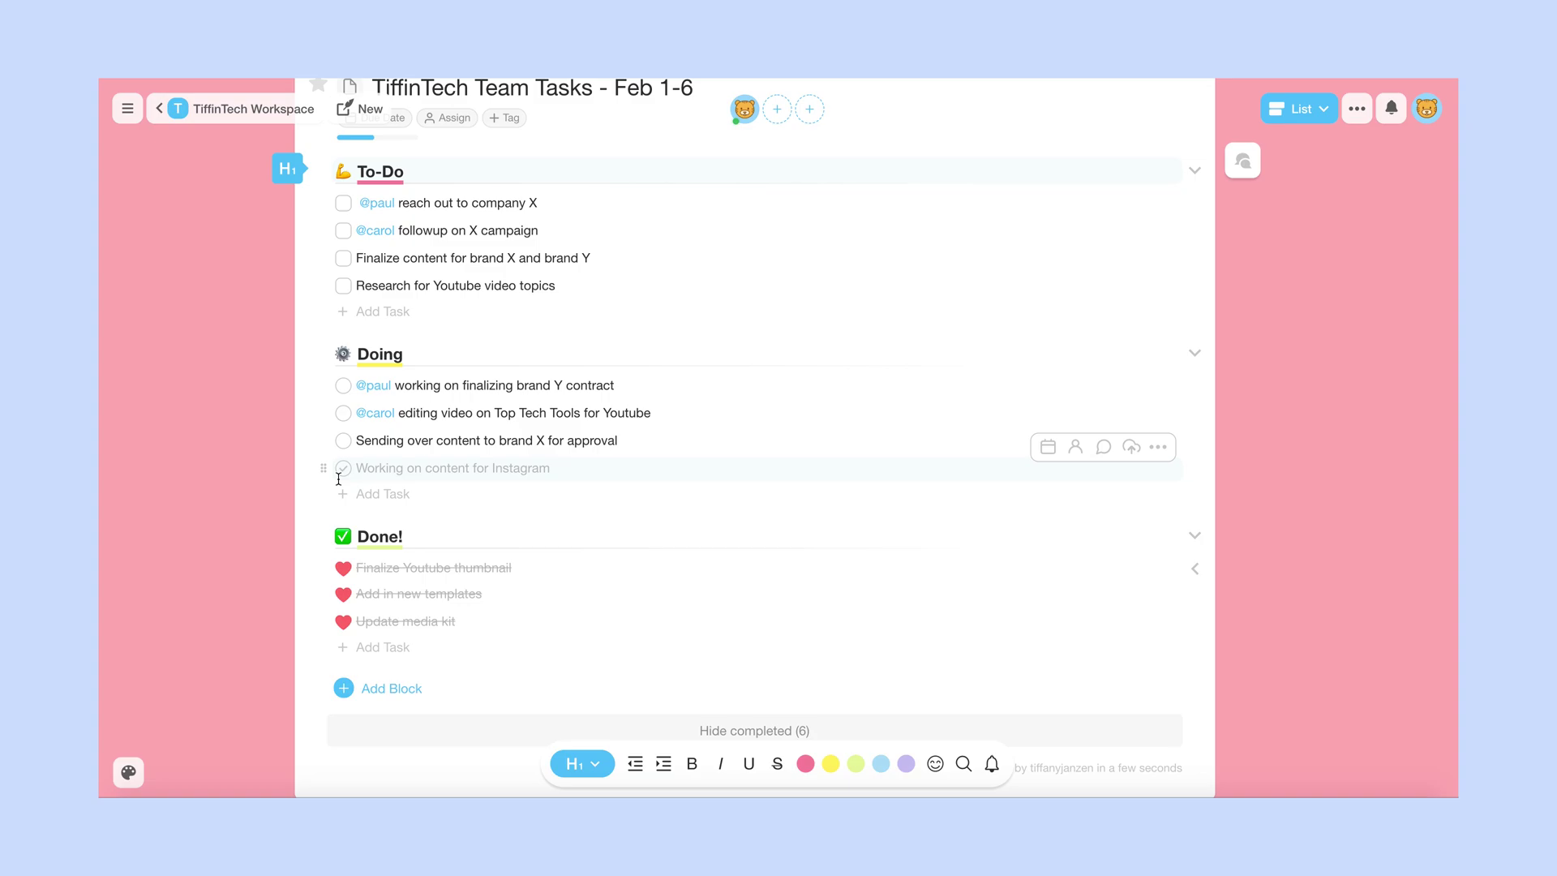
left_click_drag(324, 468, 325, 575)
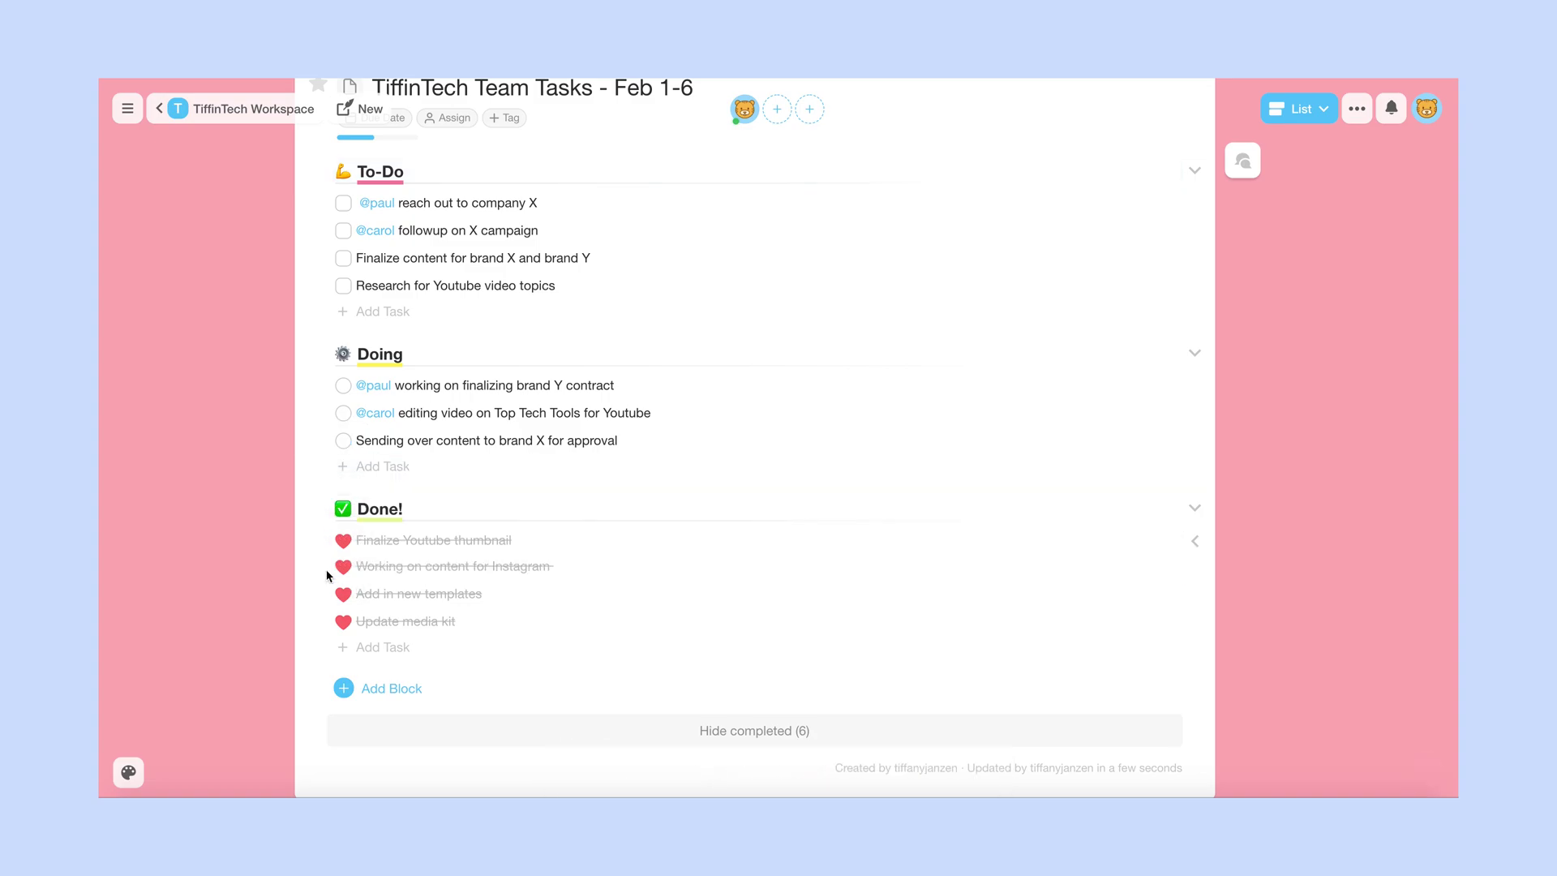
scroll(780, 431, "up", 1)
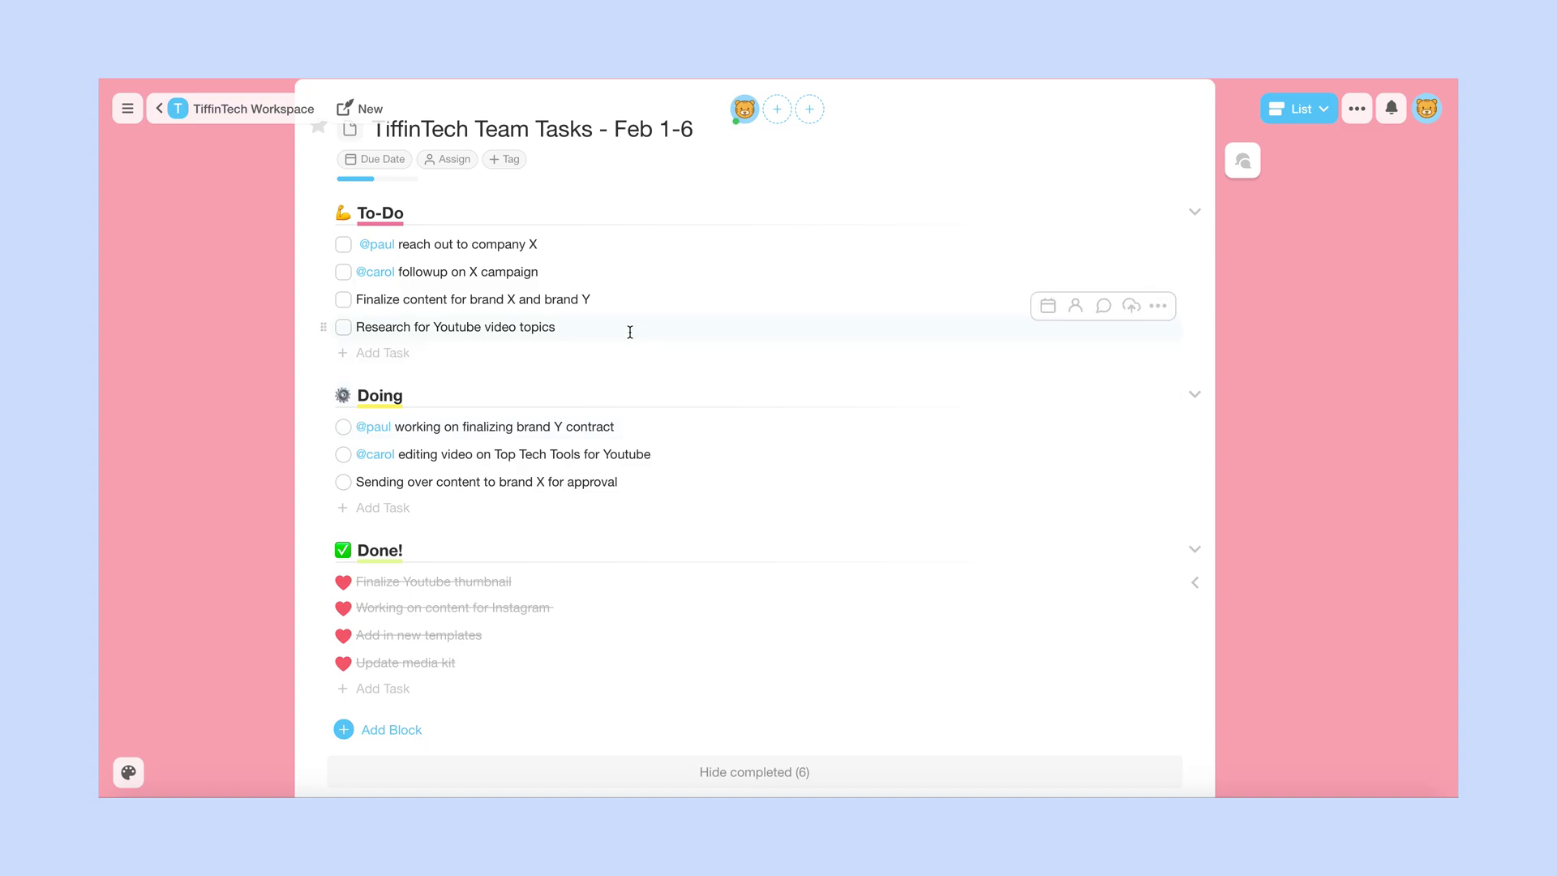
Nest 'Look into top 10 trending tech videos' under the Research task, with an empty sub-row below it
left_click(630, 332)
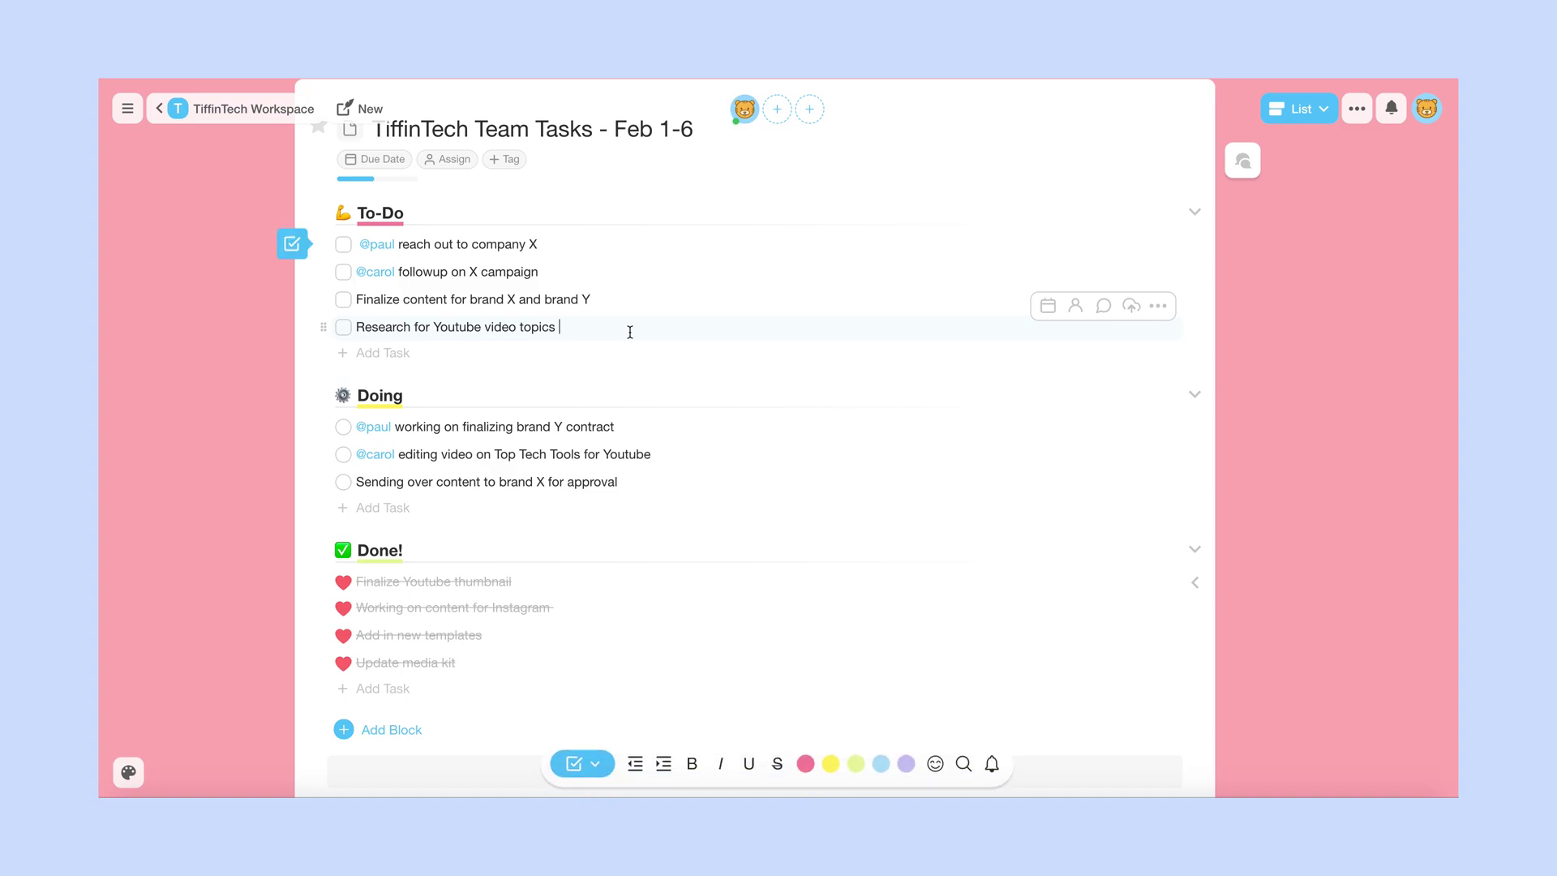
key("Return")
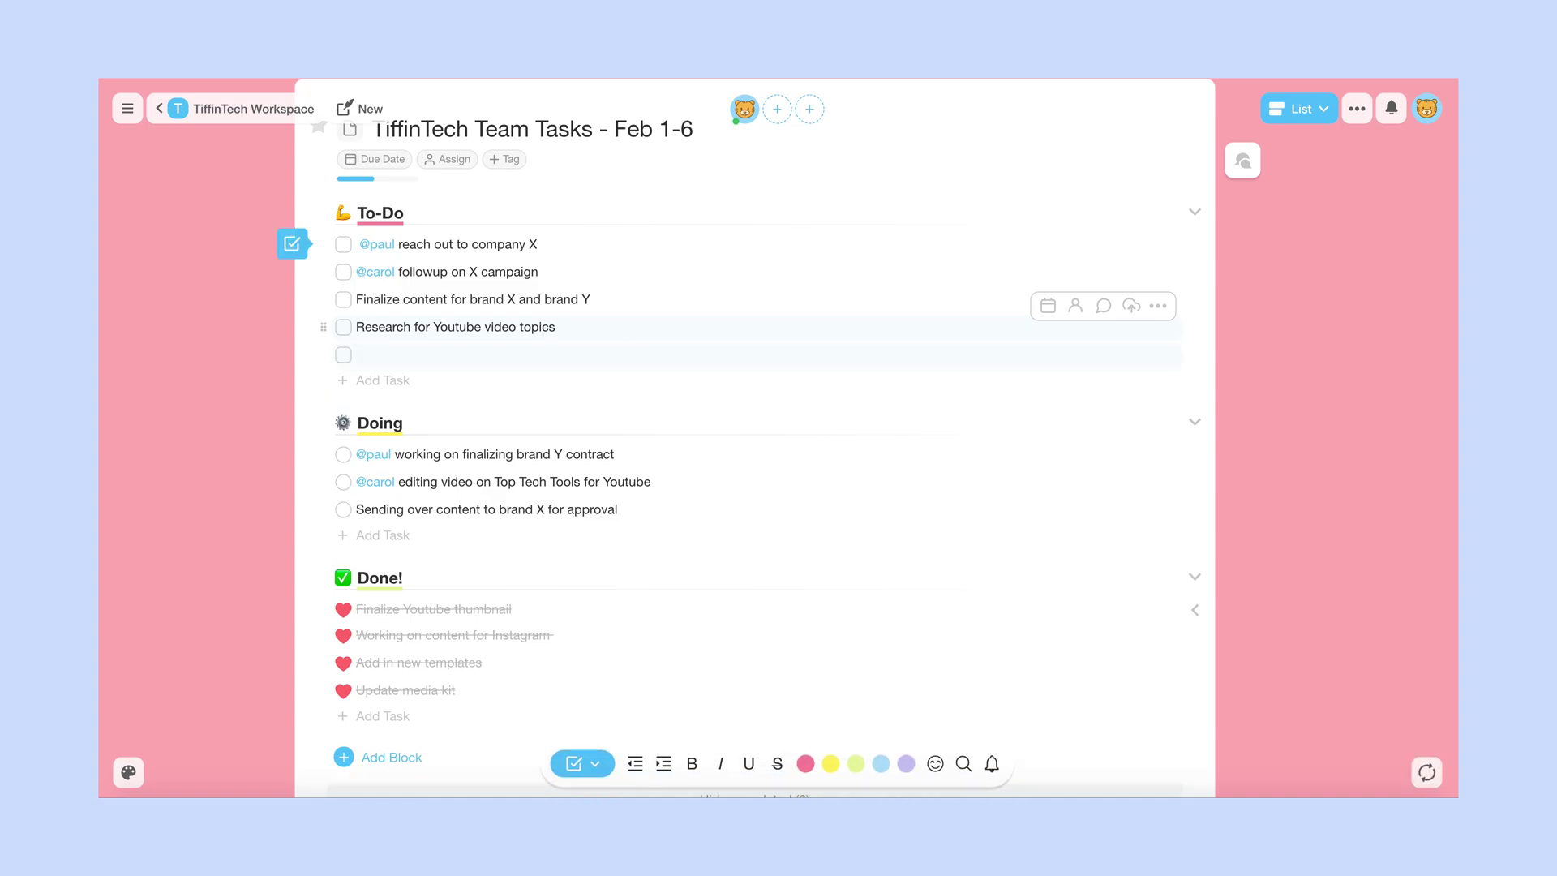
key("Tab")
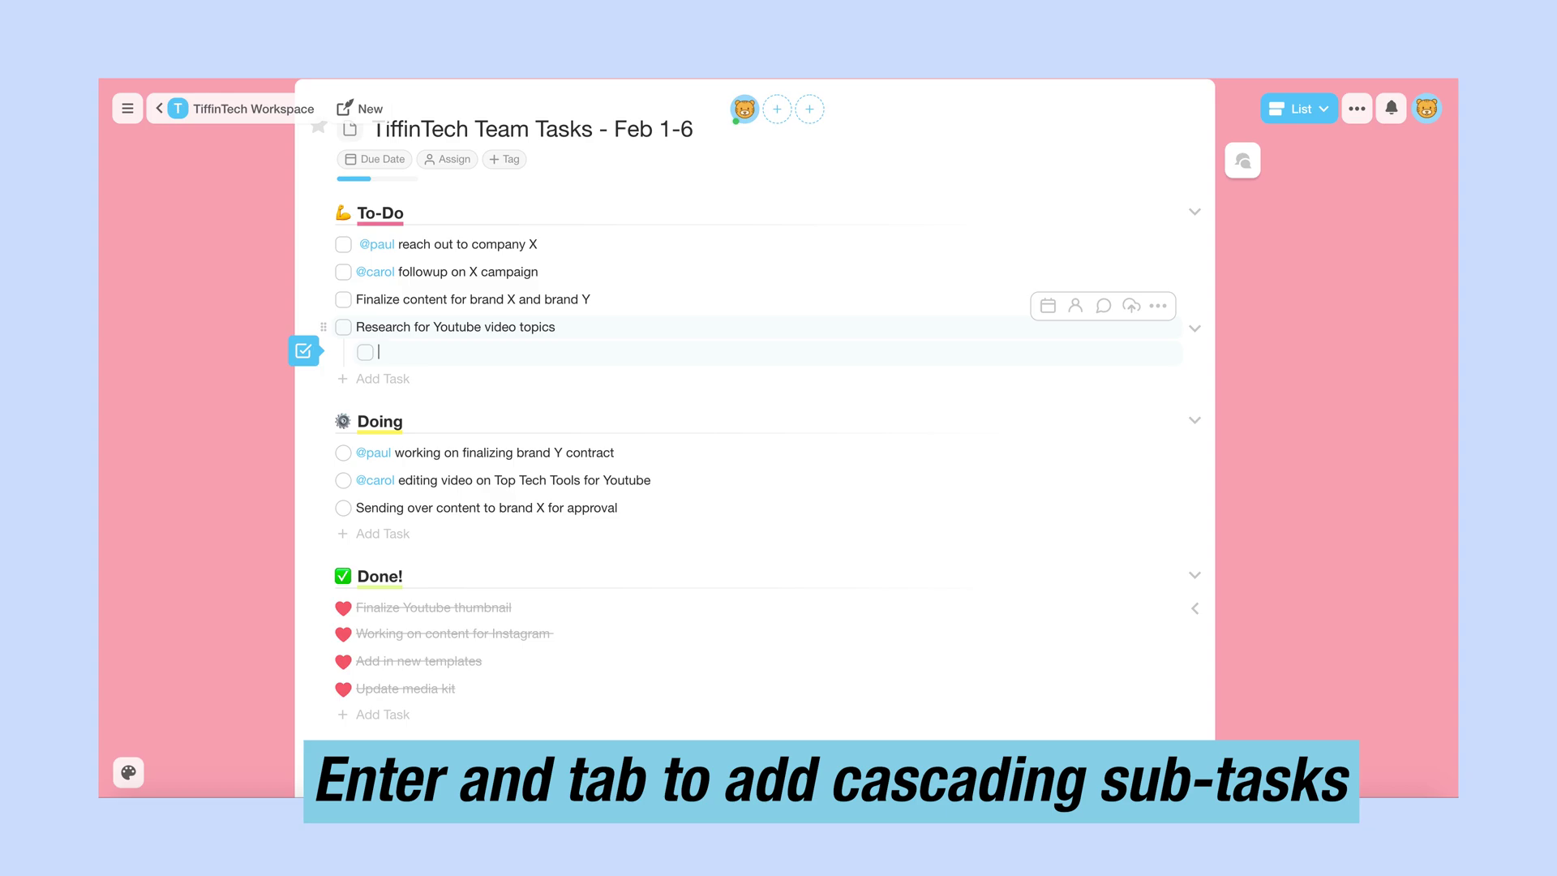
type("Look in")
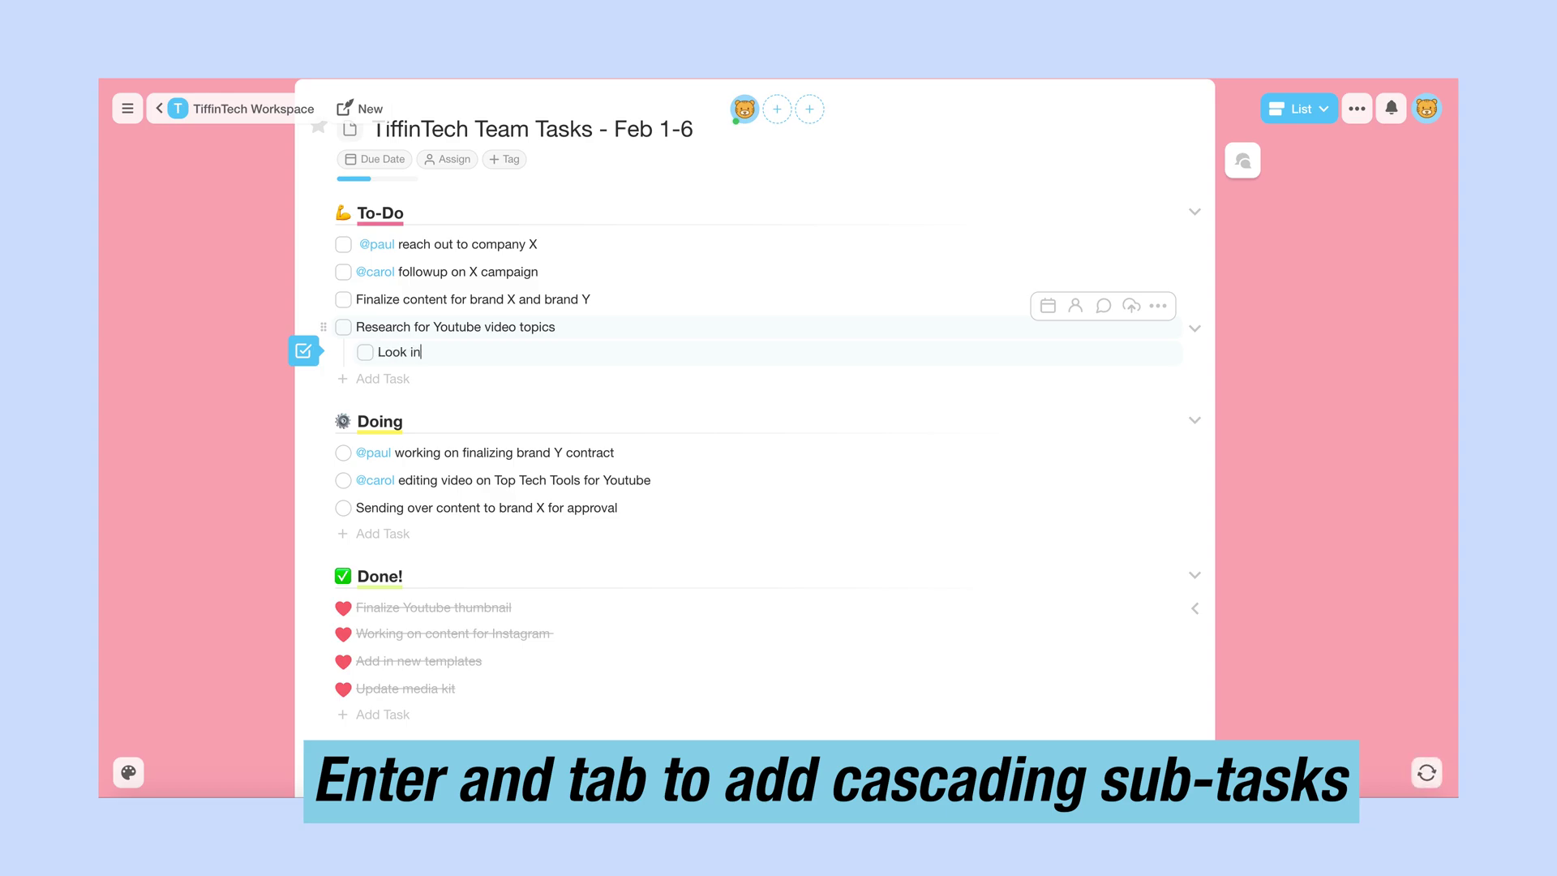
type("to top 10 trending tech videos")
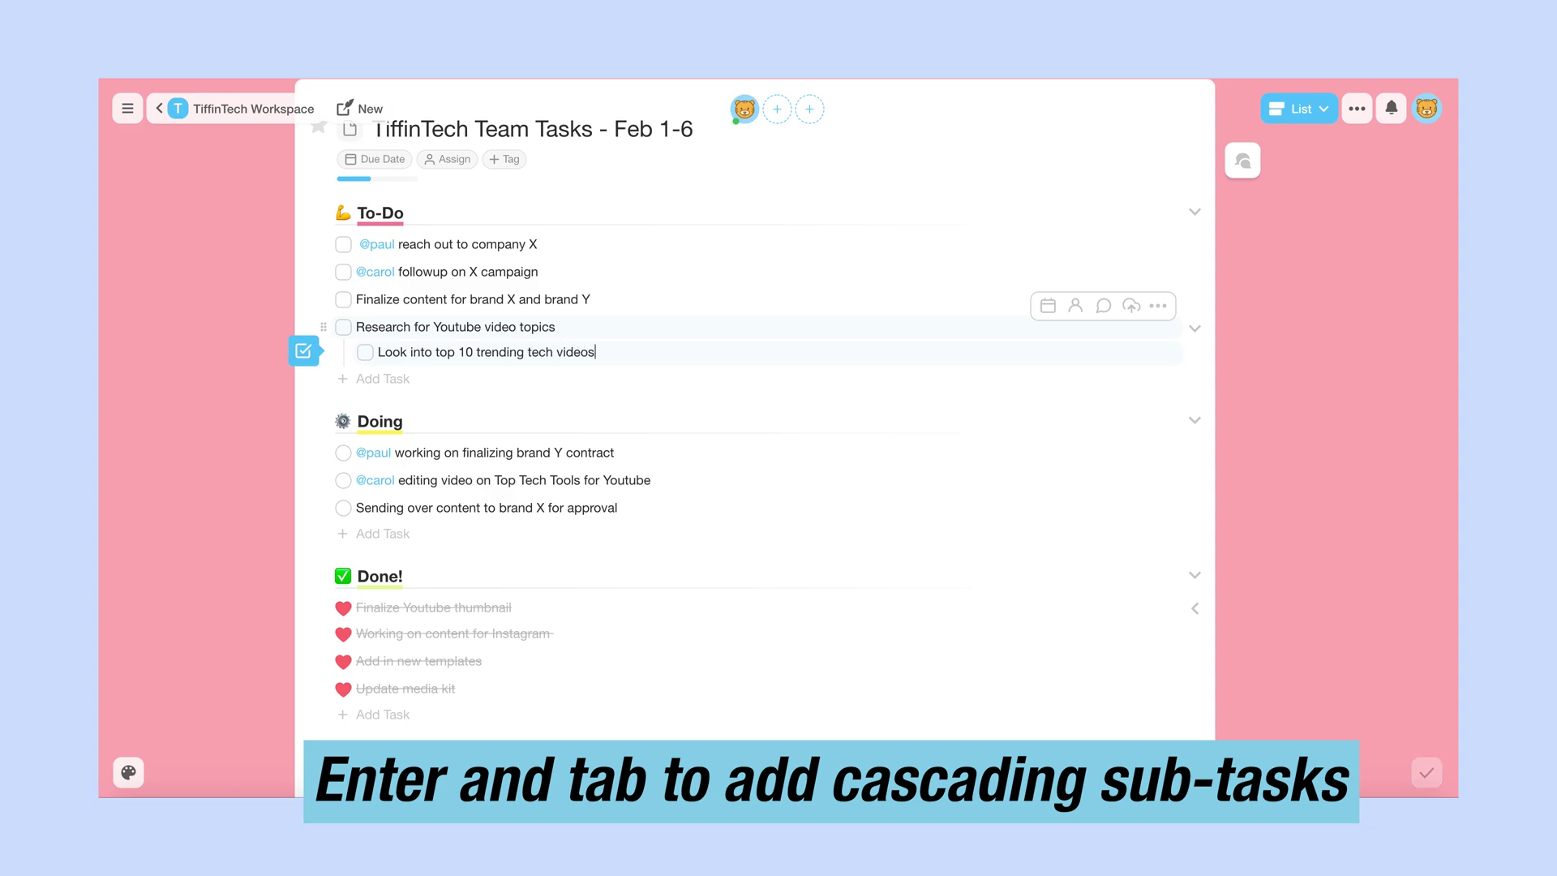
key("Return")
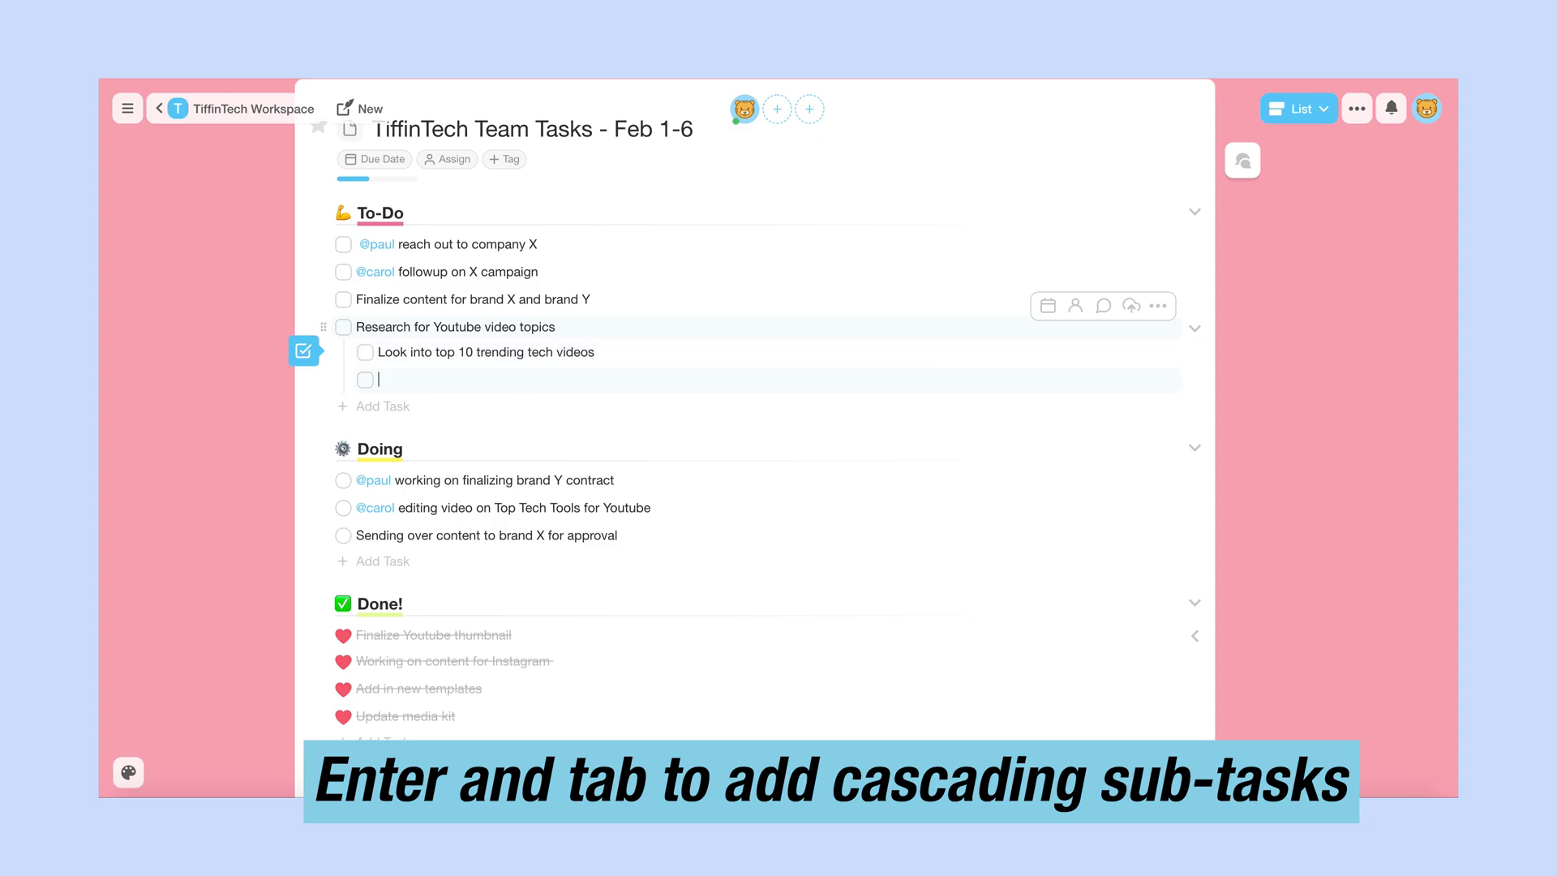
key("Tab")
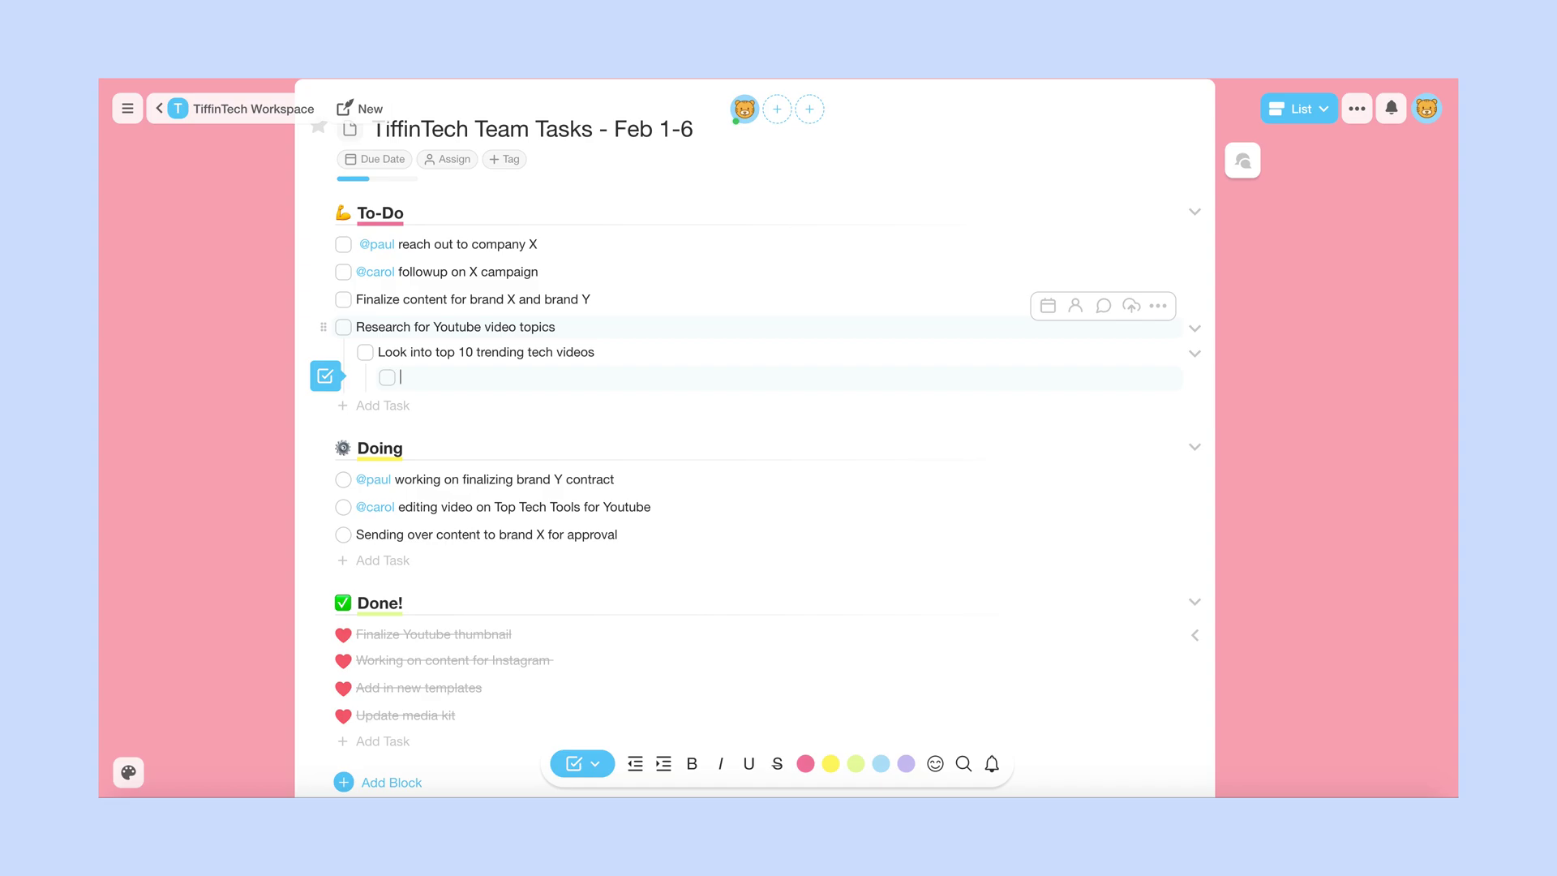
scroll(1288, 382, "down", 1)
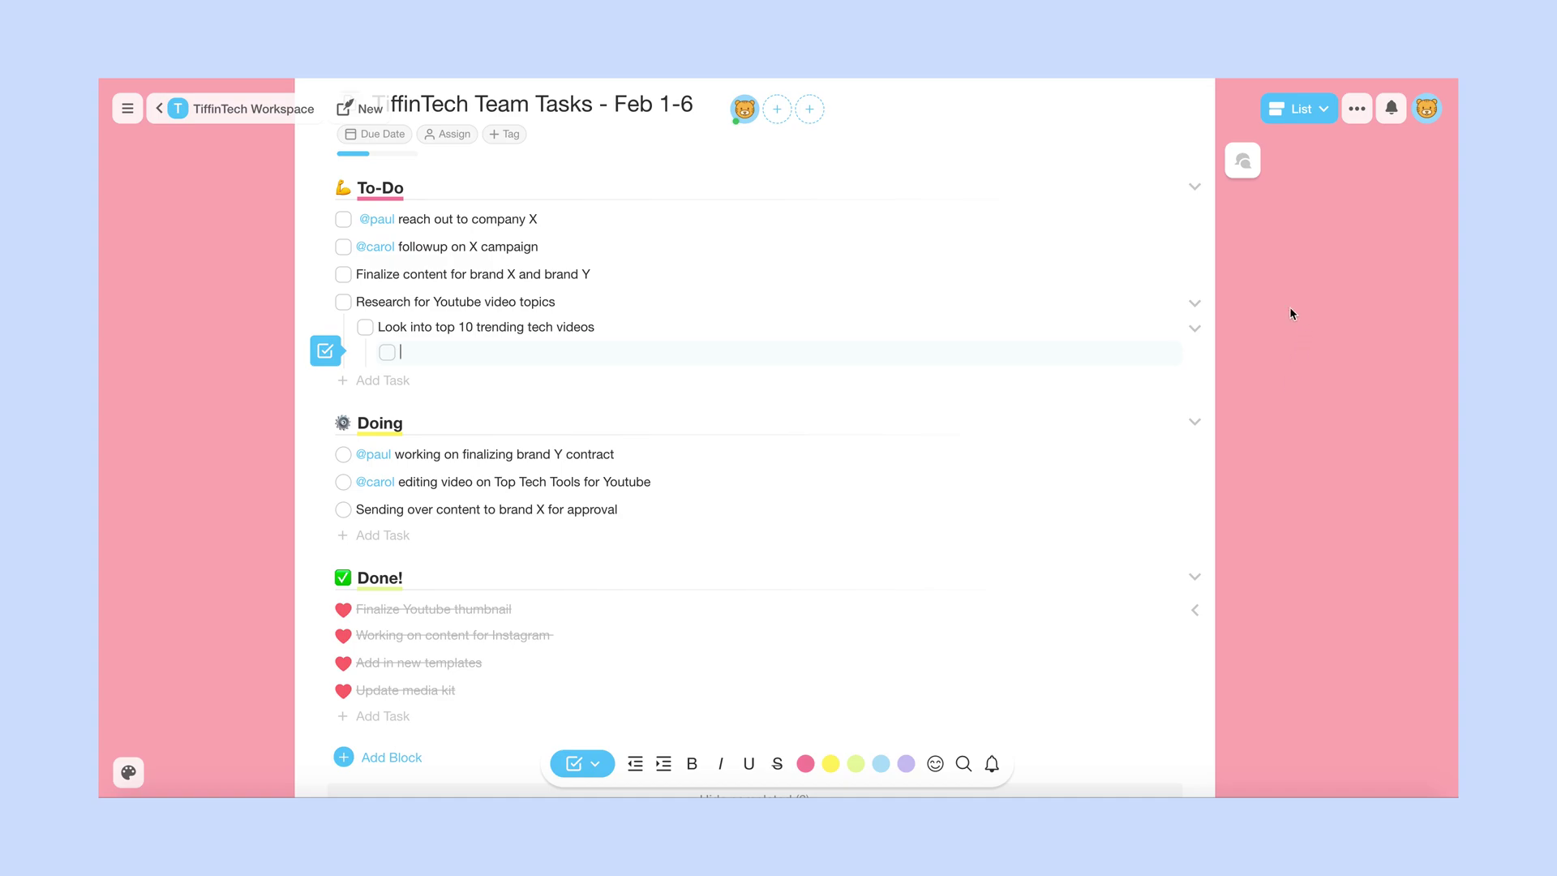
Switch the project to Board view and check off the brand X approval task
key("ctrl+Home")
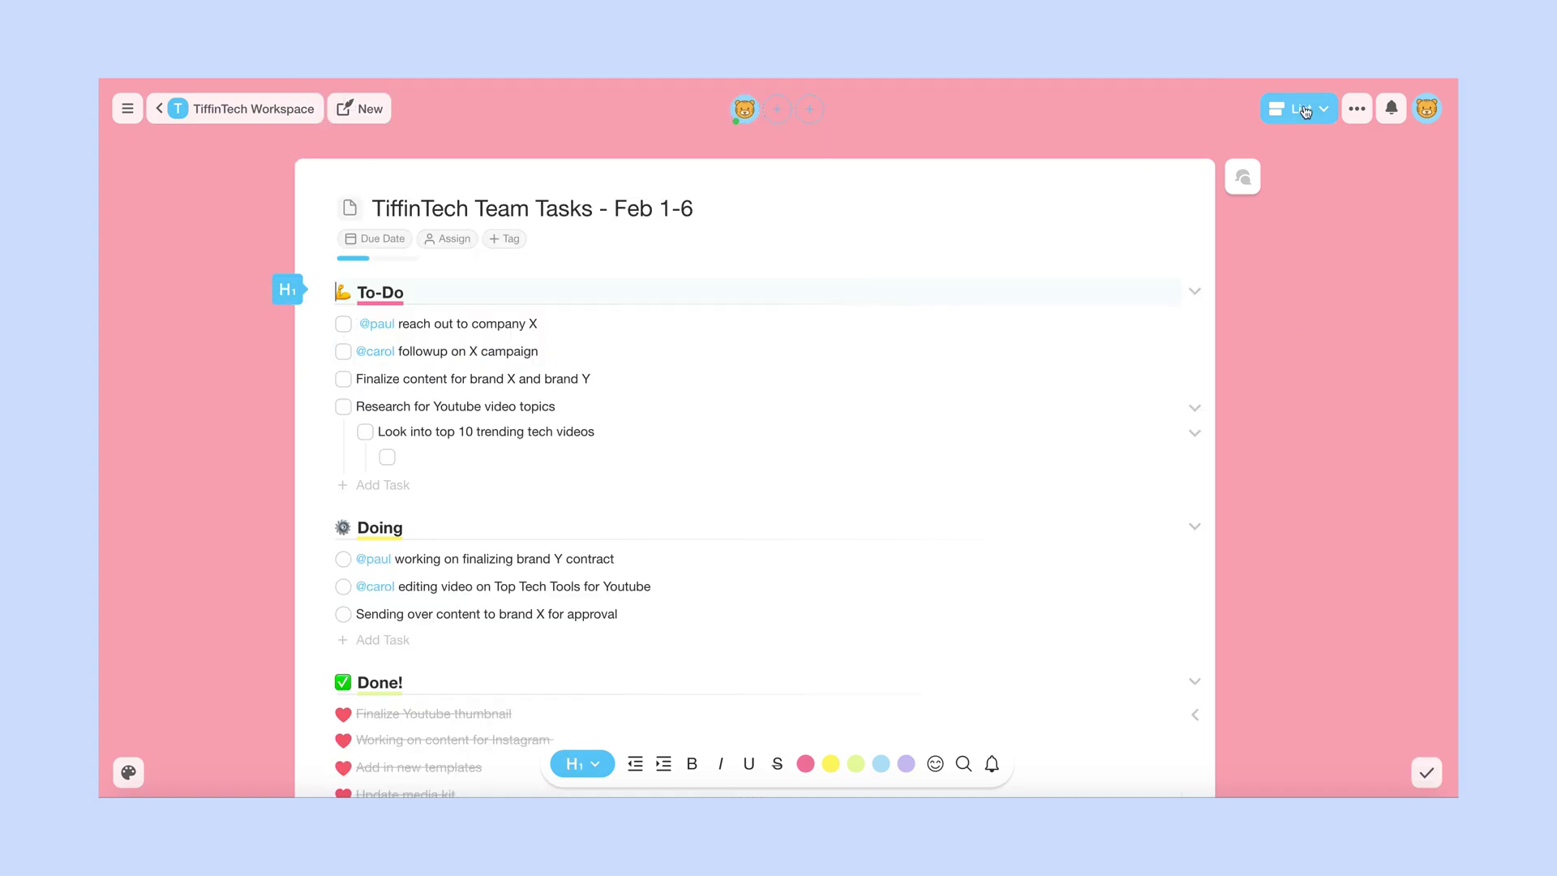
left_click(1302, 109)
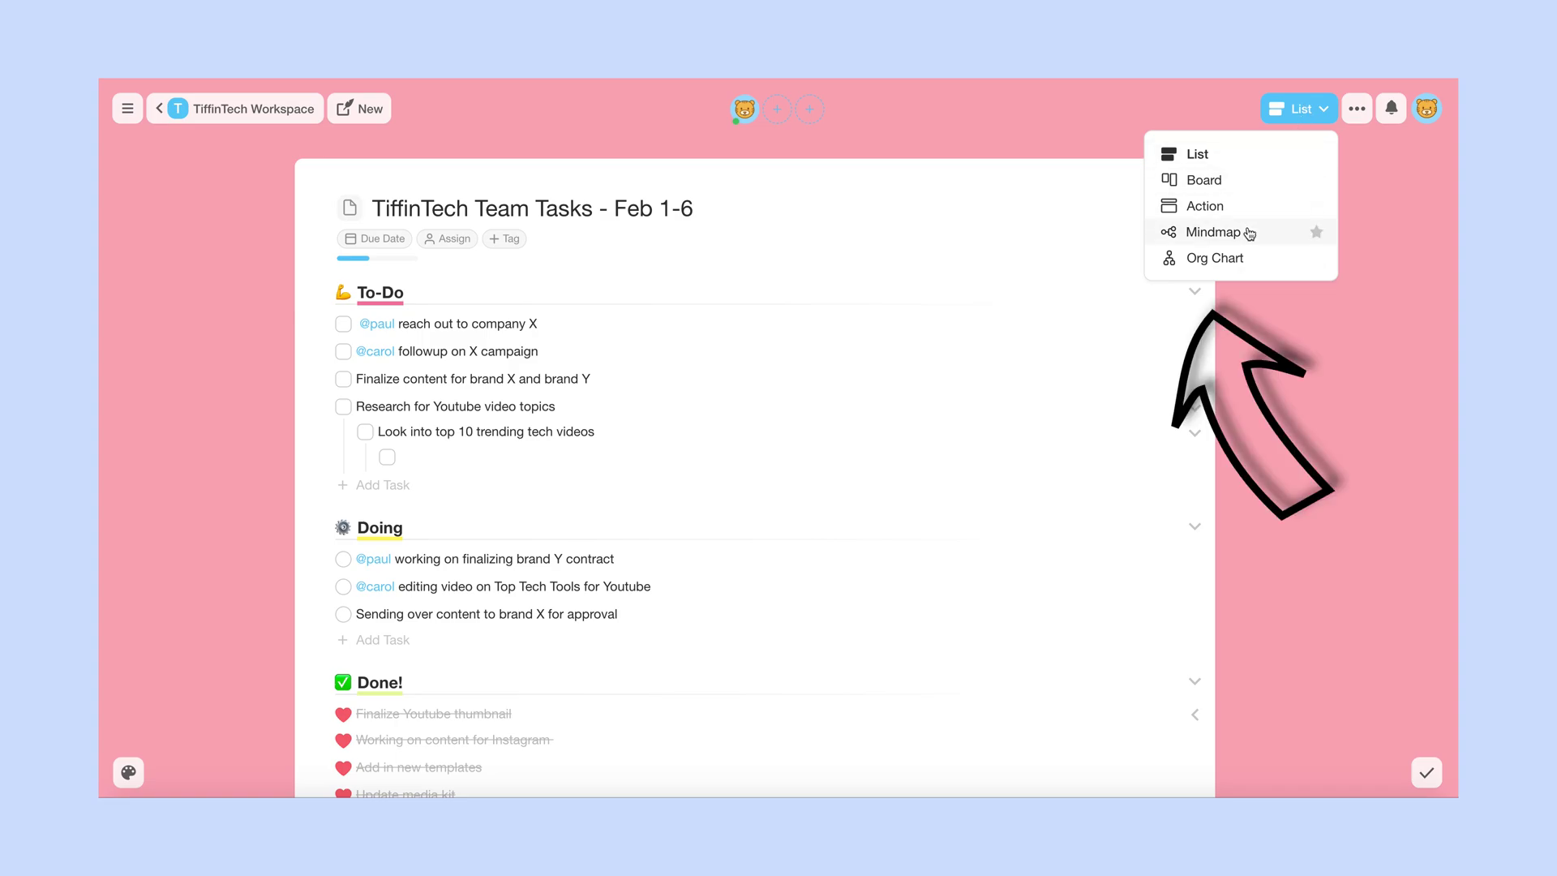
left_click(1229, 182)
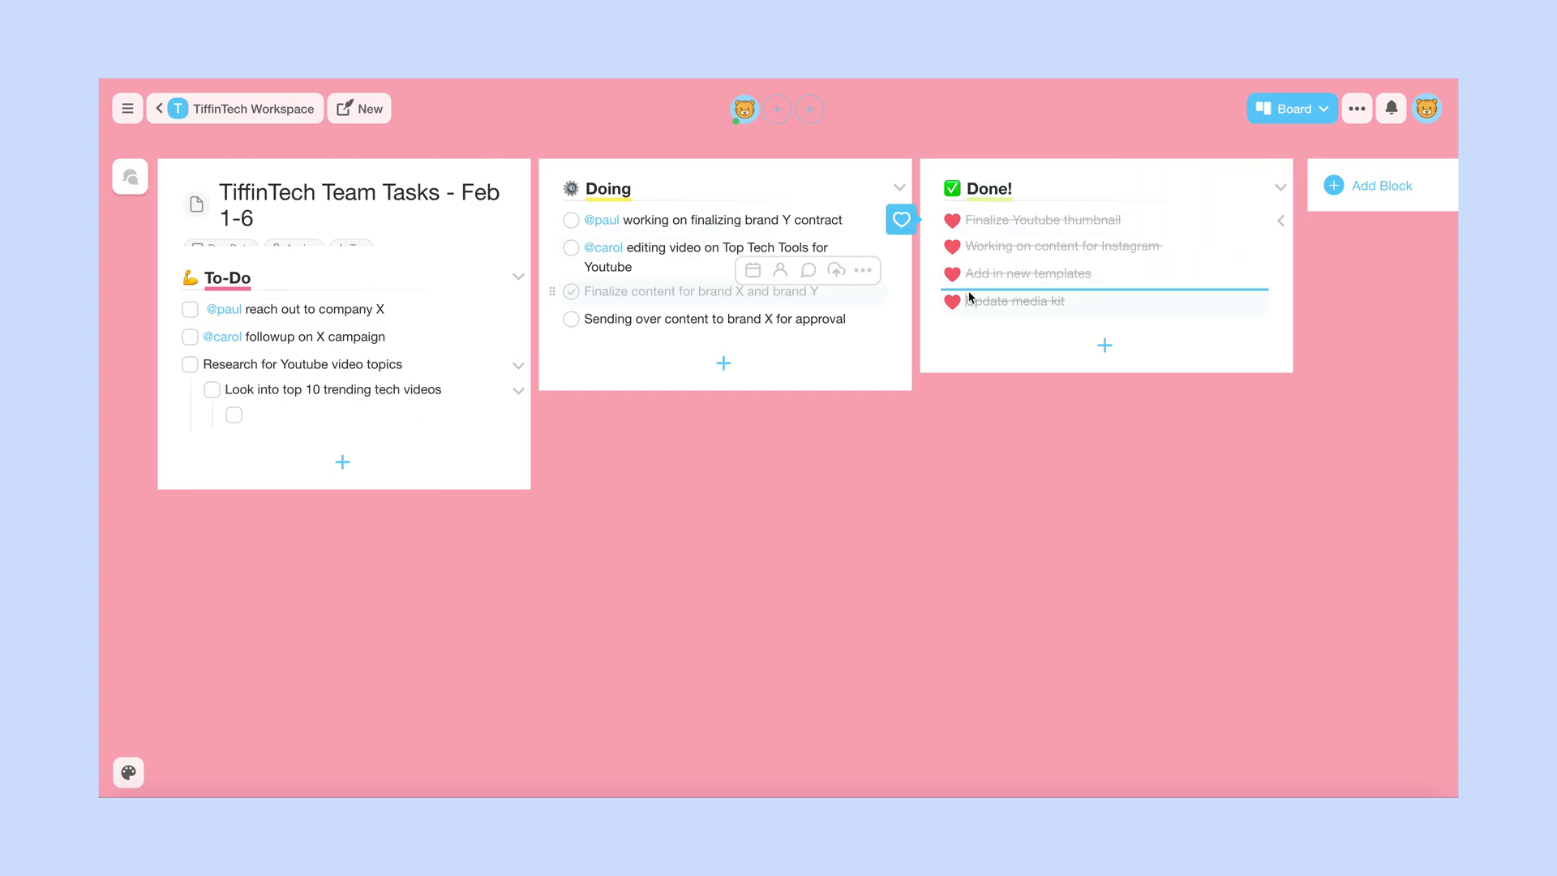
left_click(571, 292)
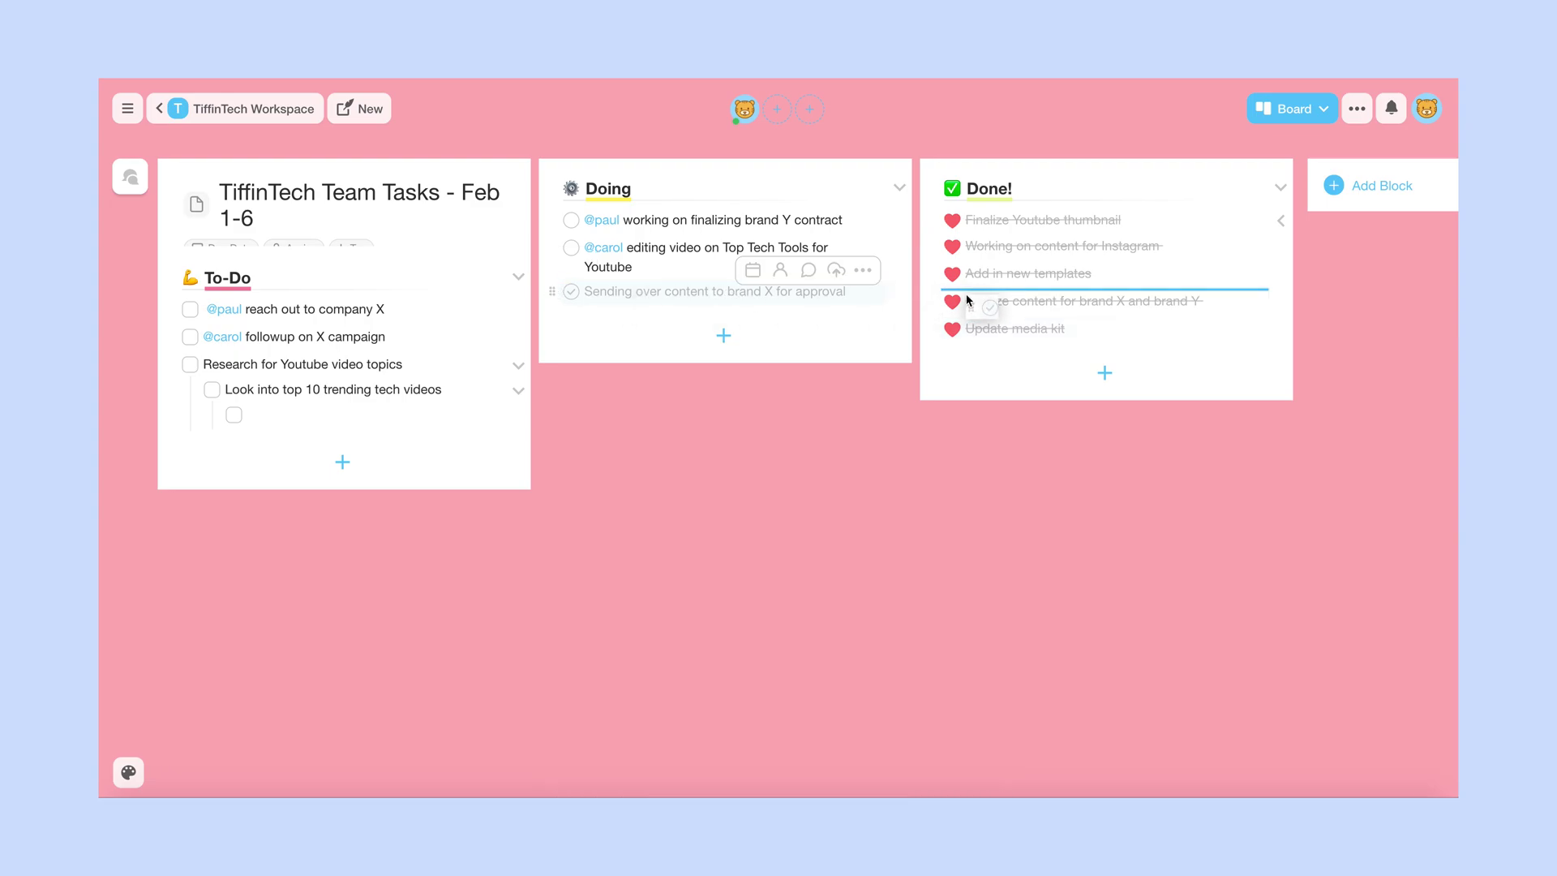
left_click(1284, 118)
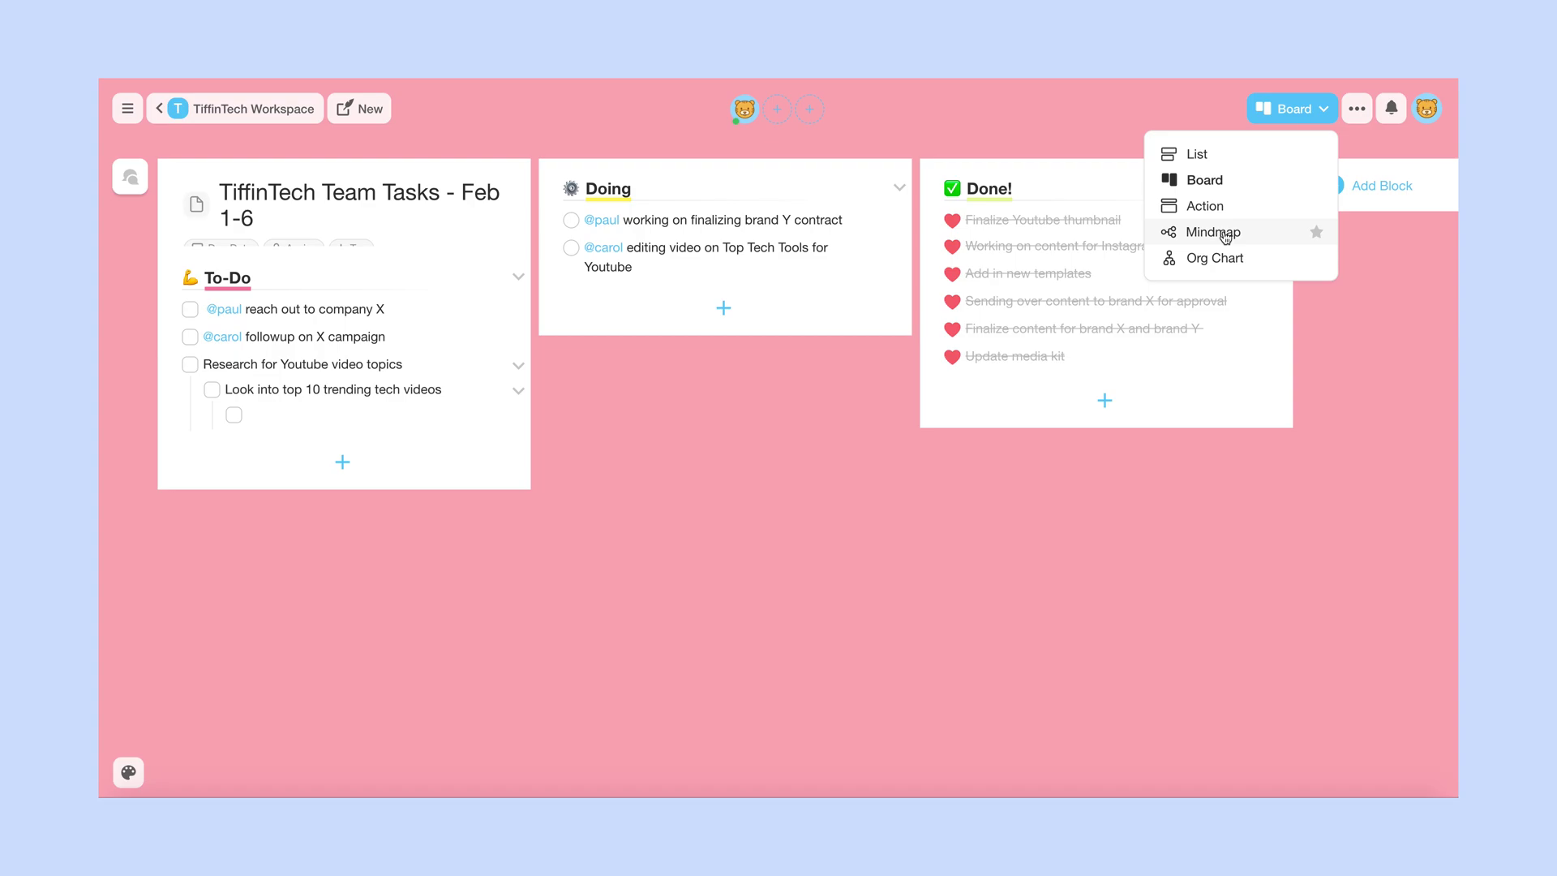
Switch the project to the Mindmap layout and clear away the empty sub-task node
left_click(1223, 233)
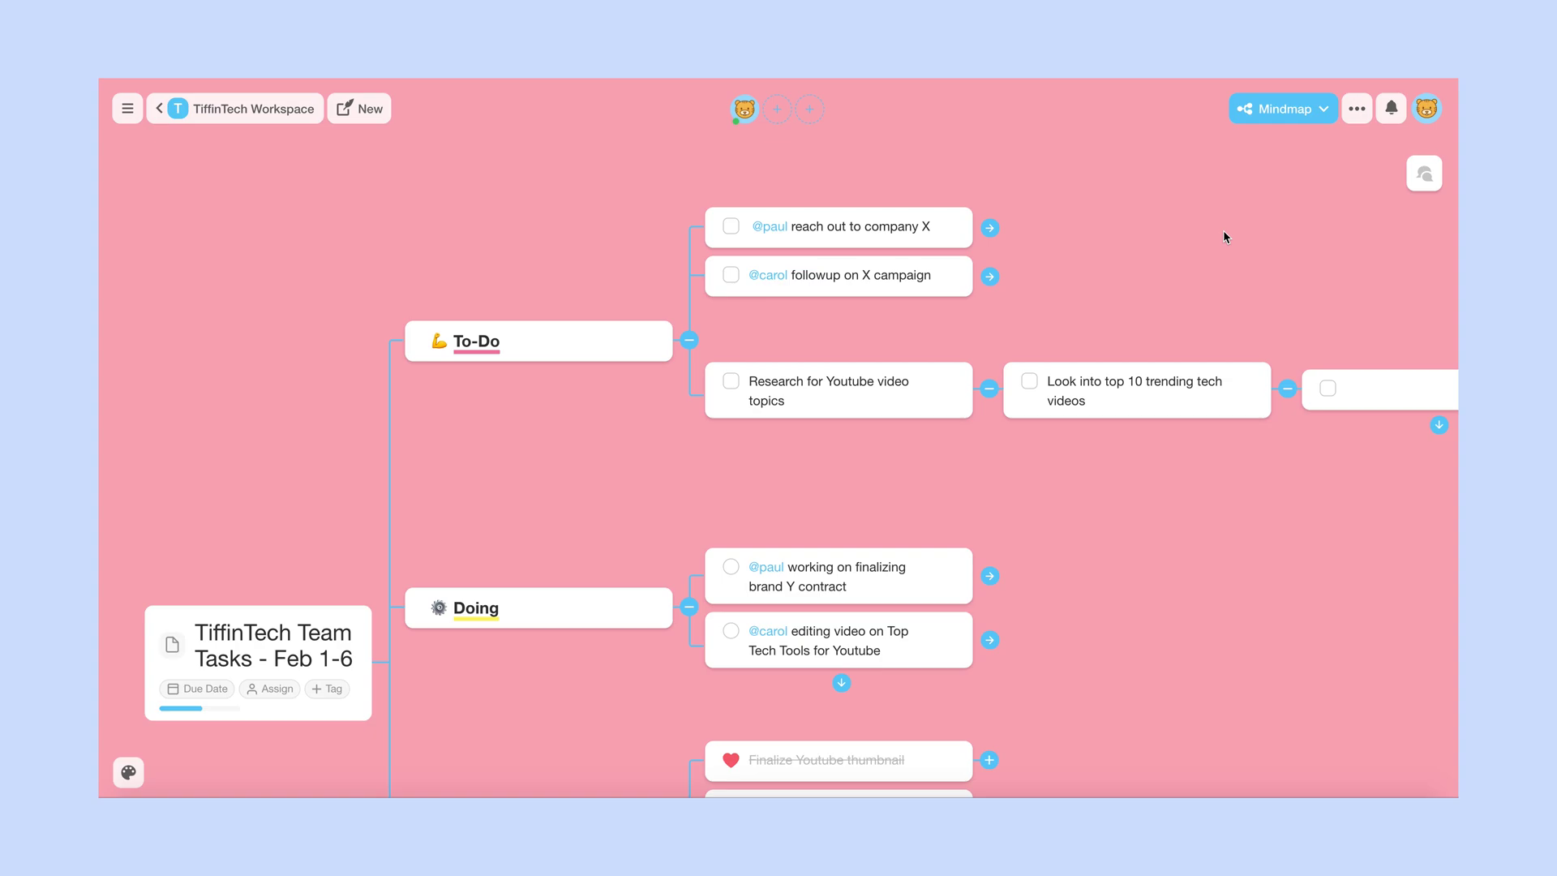
scroll(1225, 235, "down", 2)
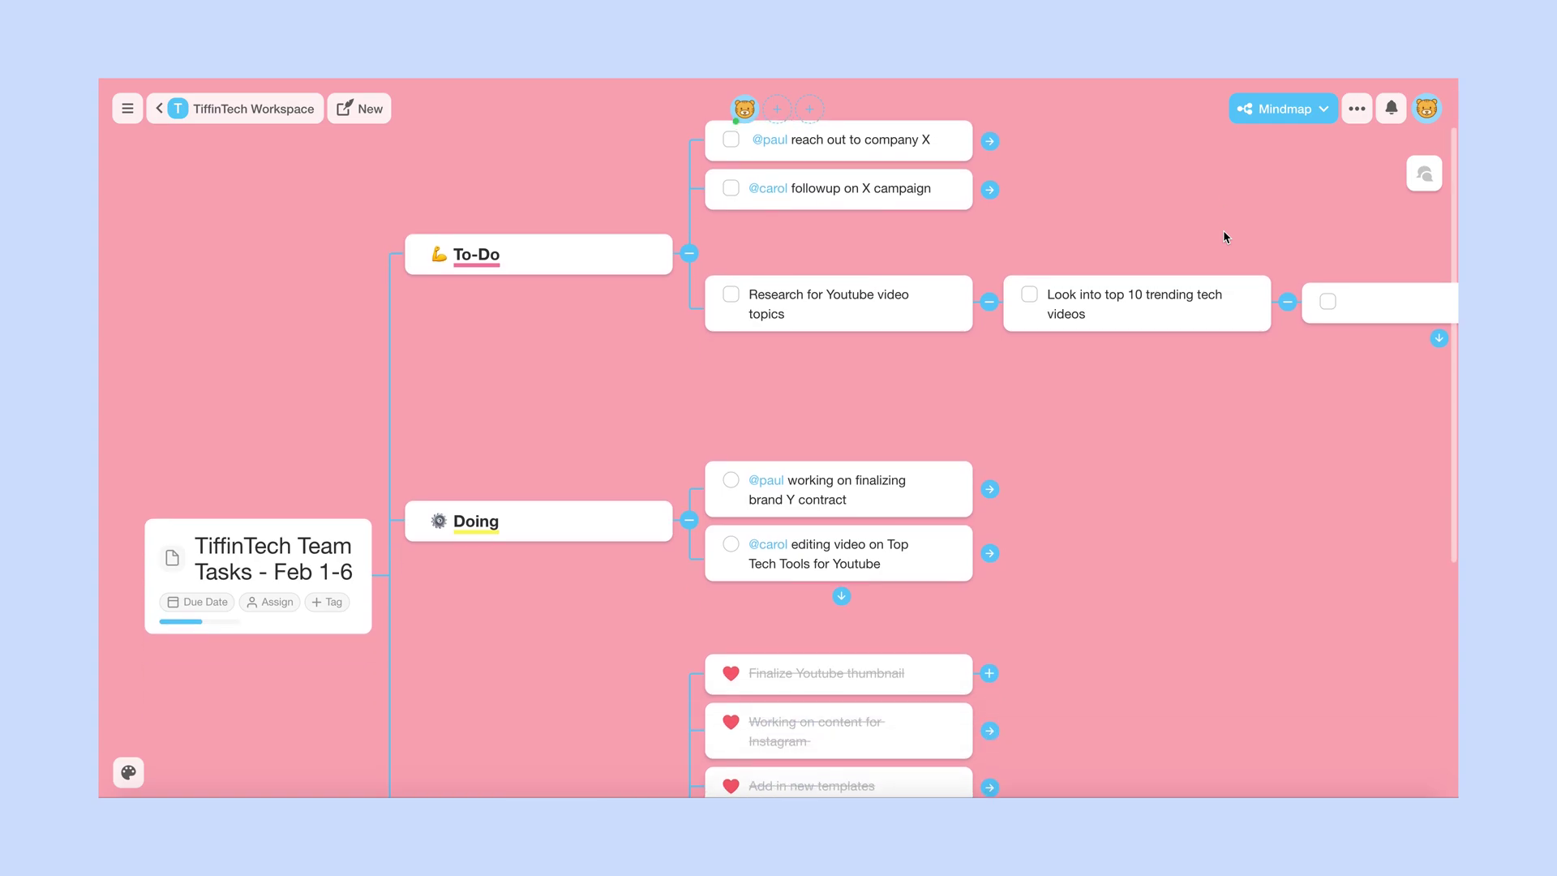
left_click(1224, 237)
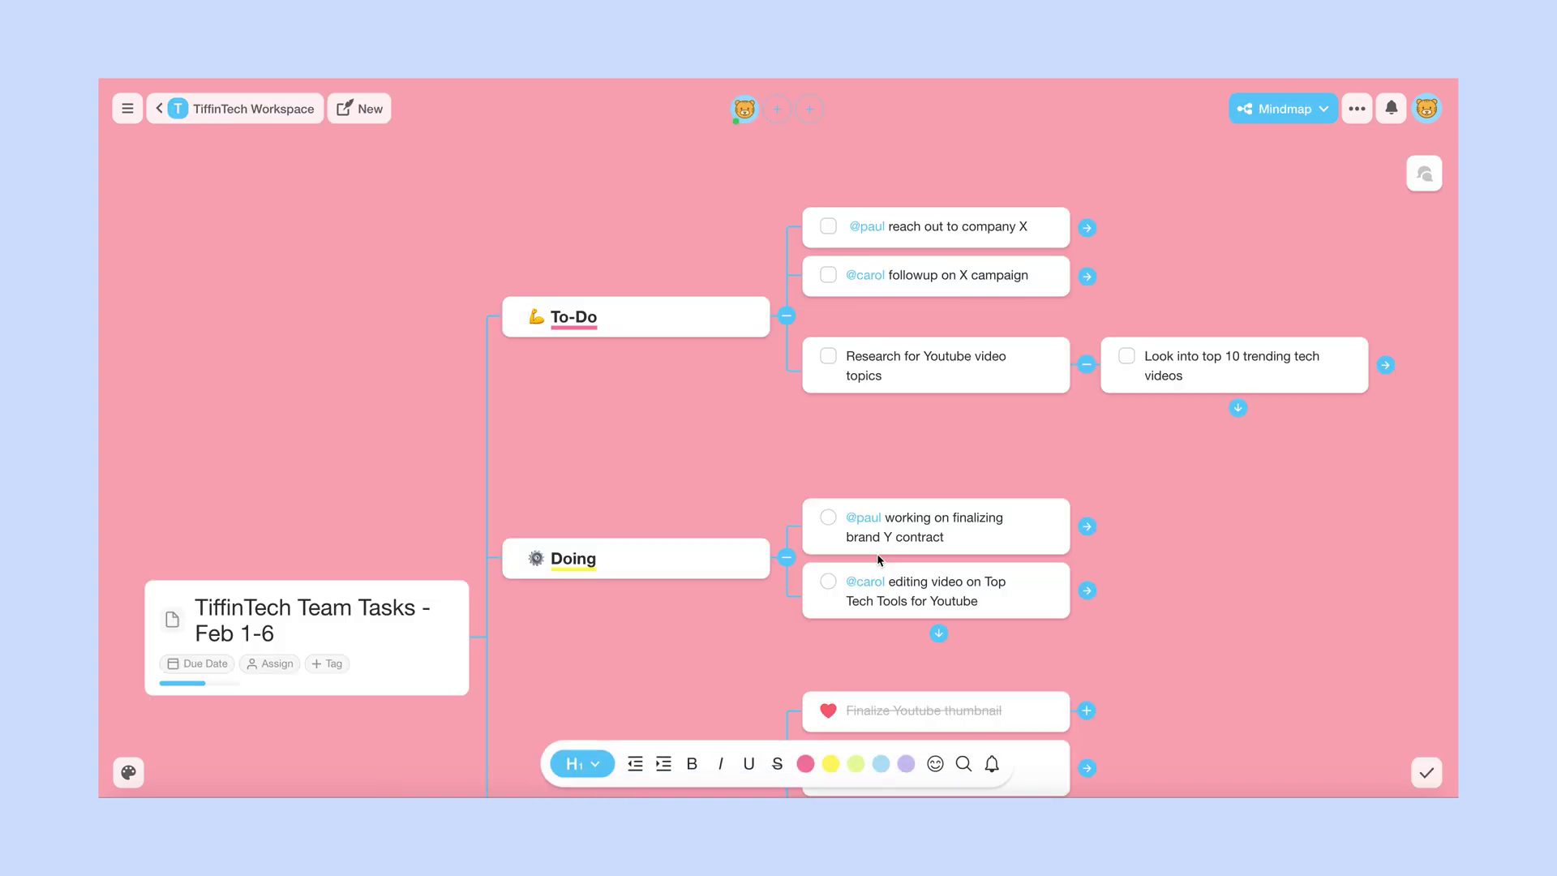
Return to list view and highlight the 'reach out to company X' task in yellow
left_click(1282, 109)
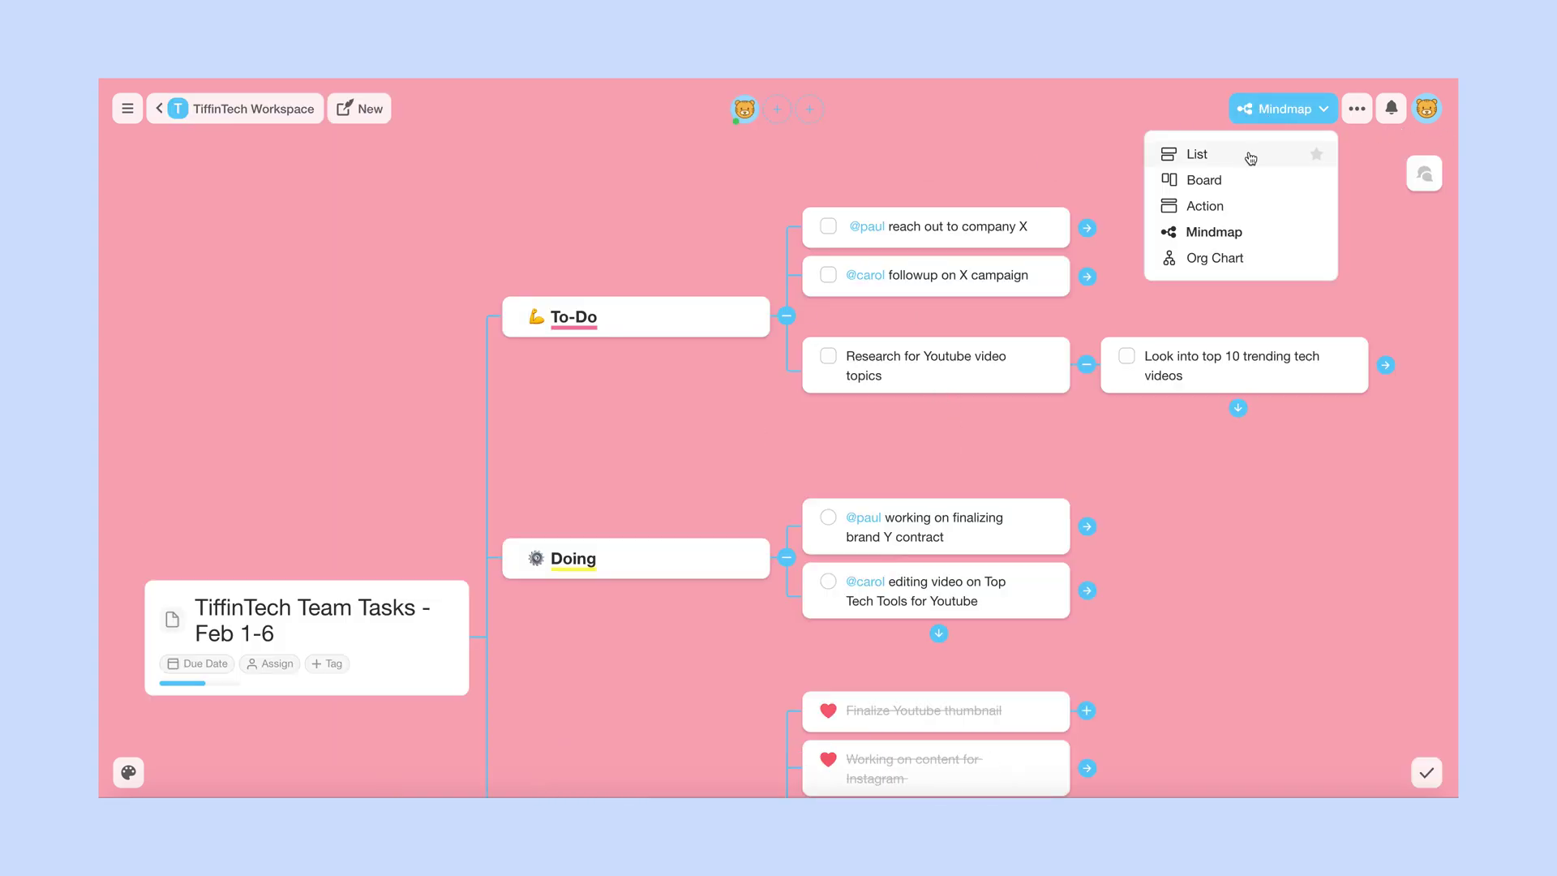
left_click(1223, 151)
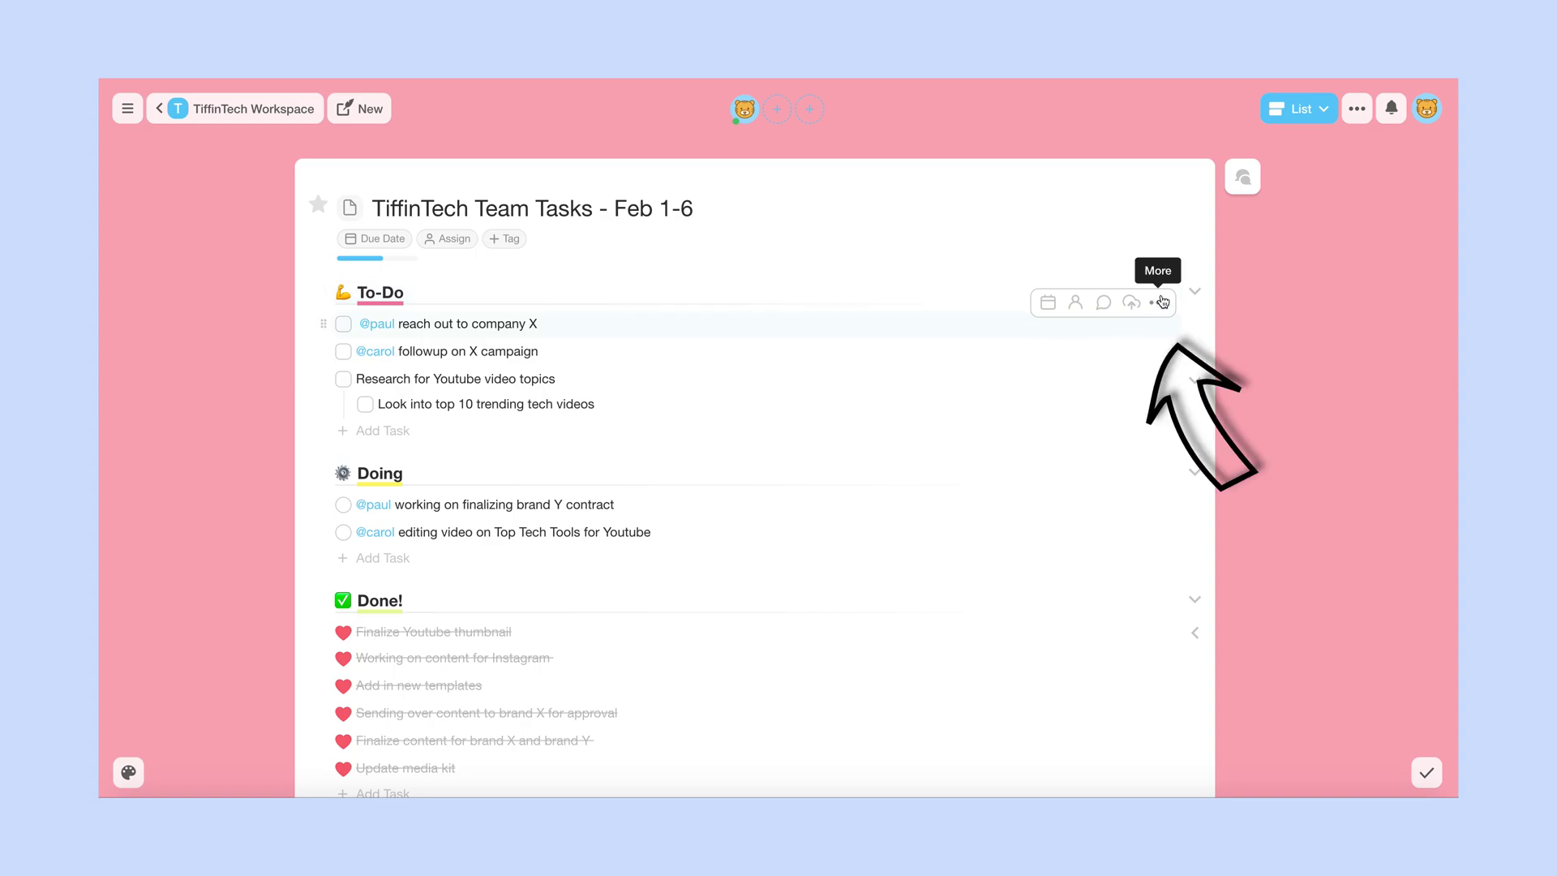
left_click(1159, 305)
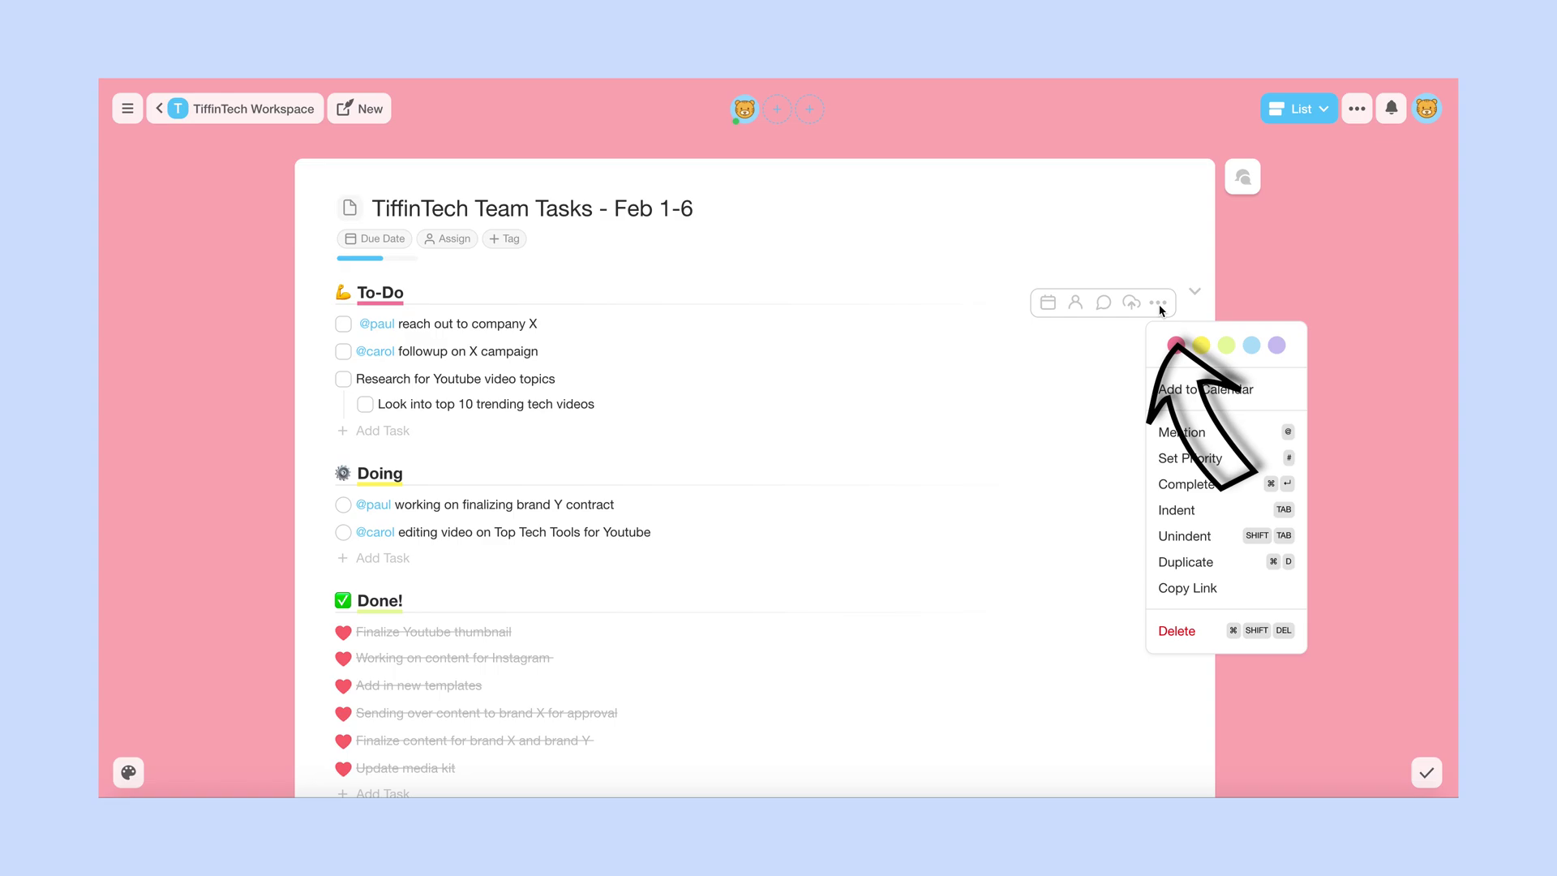
left_click(1201, 351)
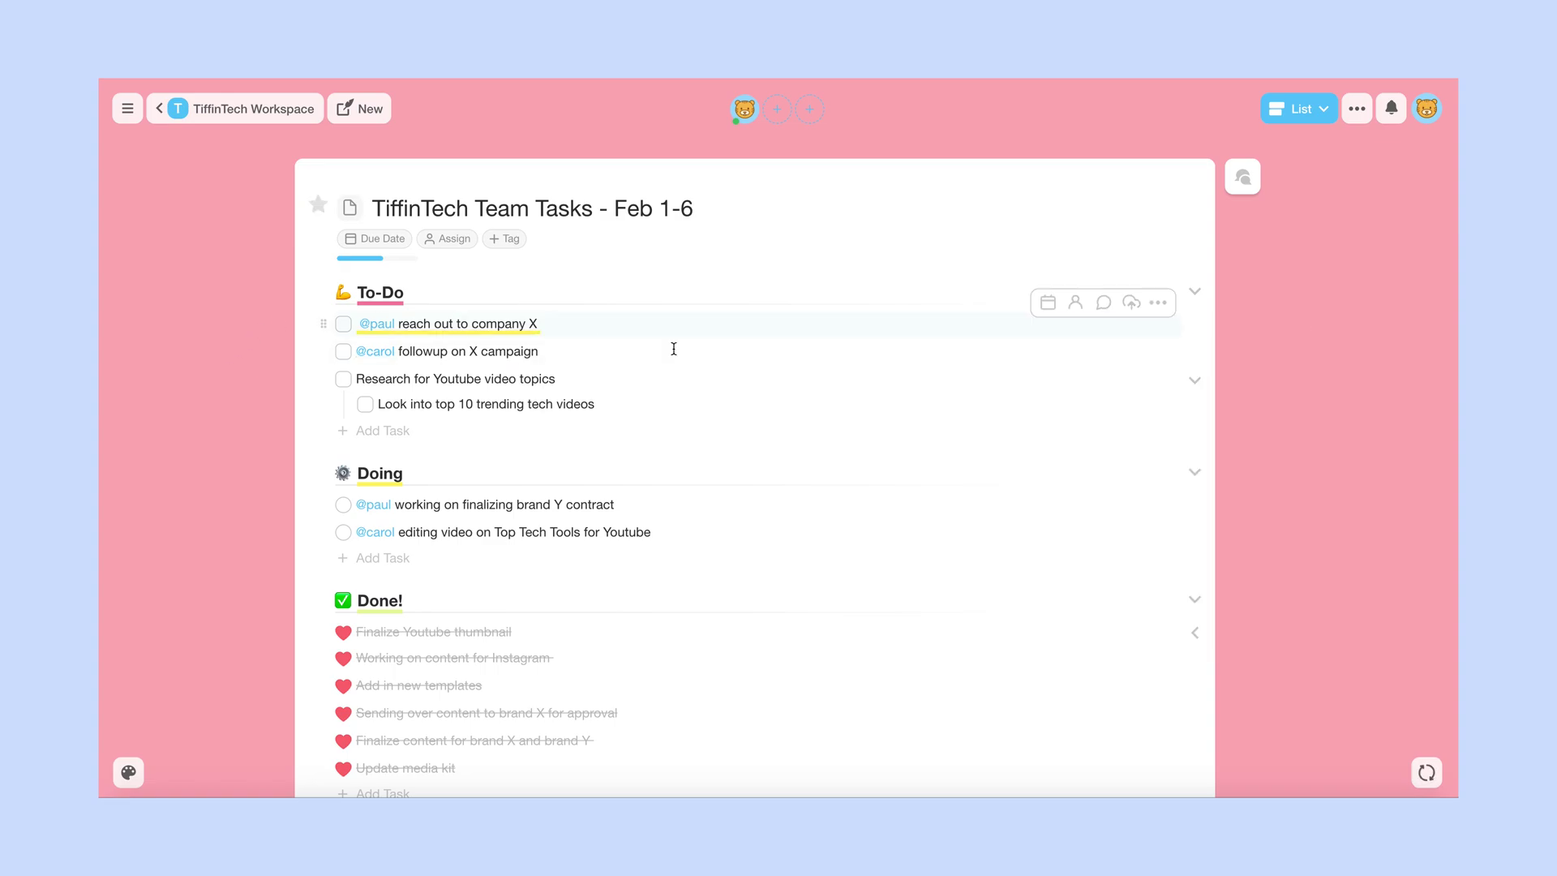
Set the 'reach out to company X' task's priority to High
left_click(1163, 306)
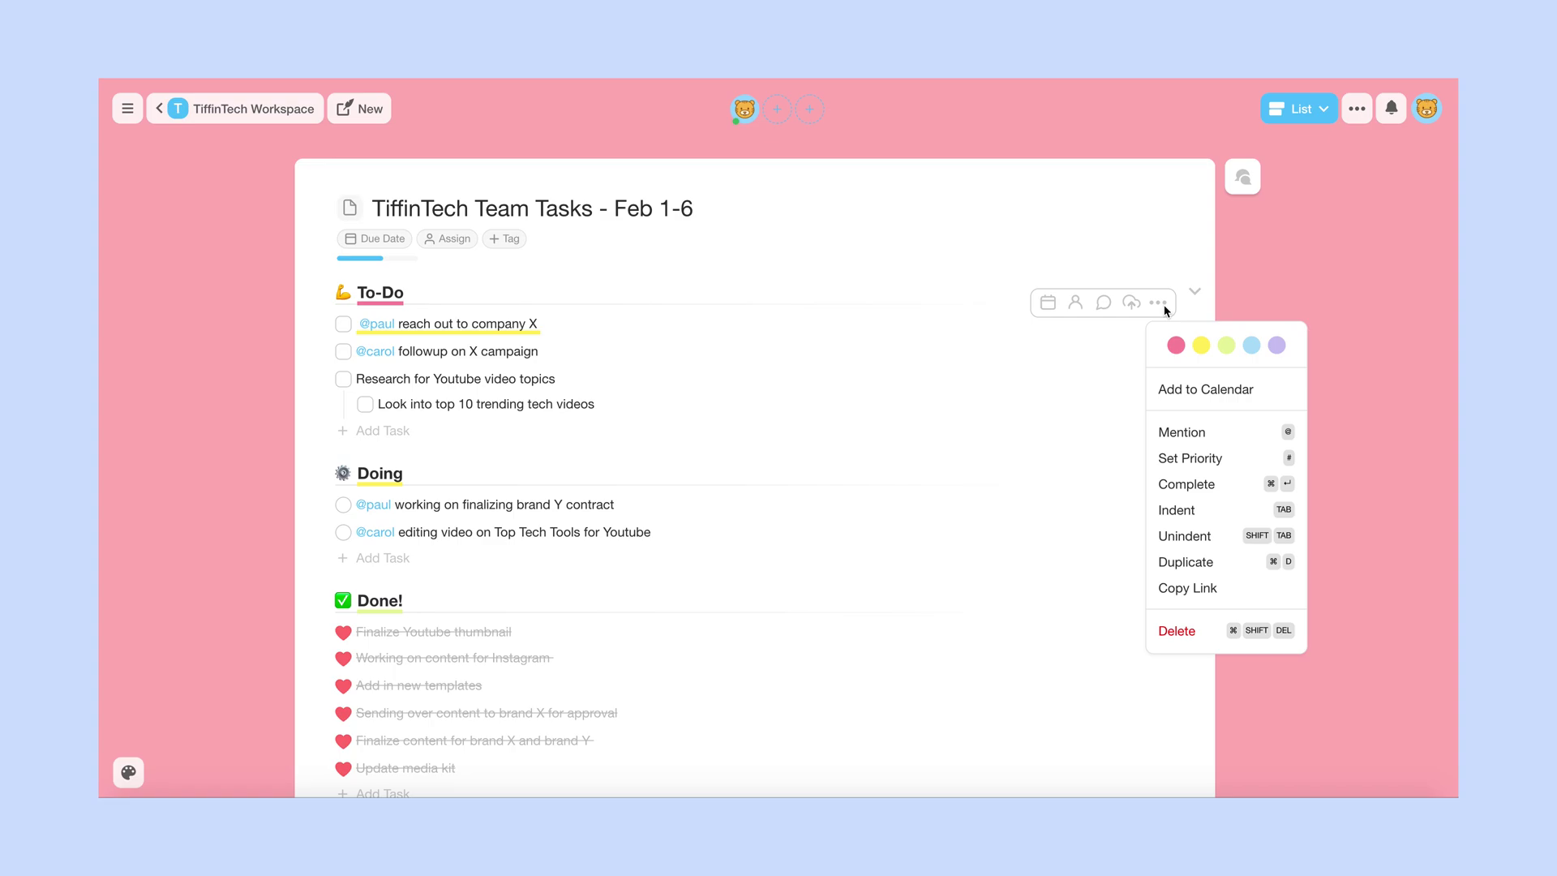
mouse_move(1201, 458)
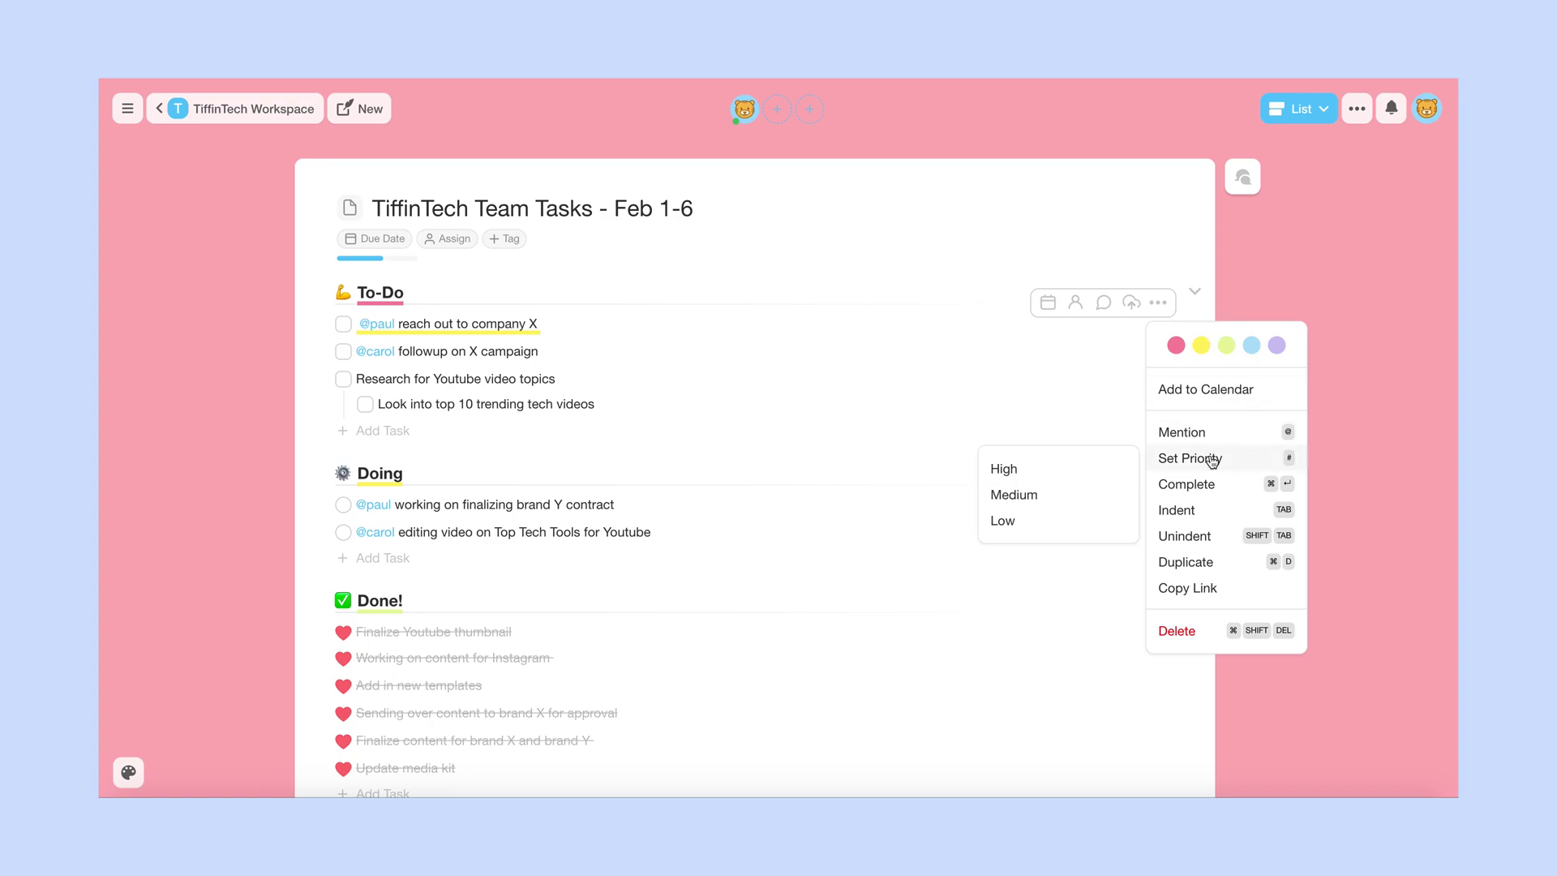
left_click(1089, 467)
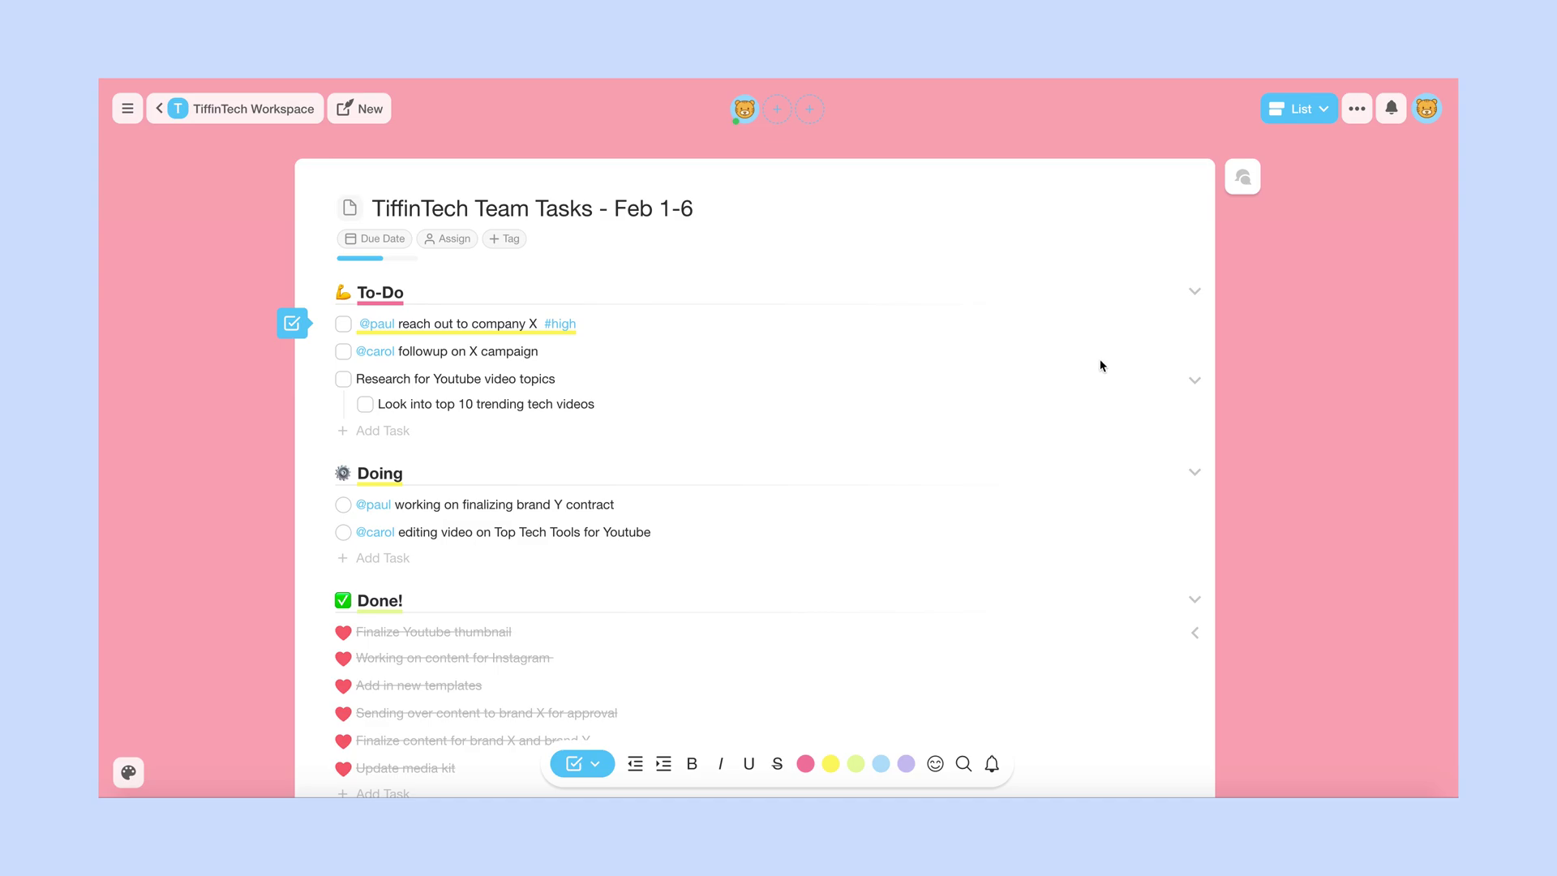
Fold the Done! section's tasks and collapse the Research task's subtask
scroll(1060, 425, "down", 3)
scroll(1058, 427, "up", 2)
scroll(1059, 427, "down", 1)
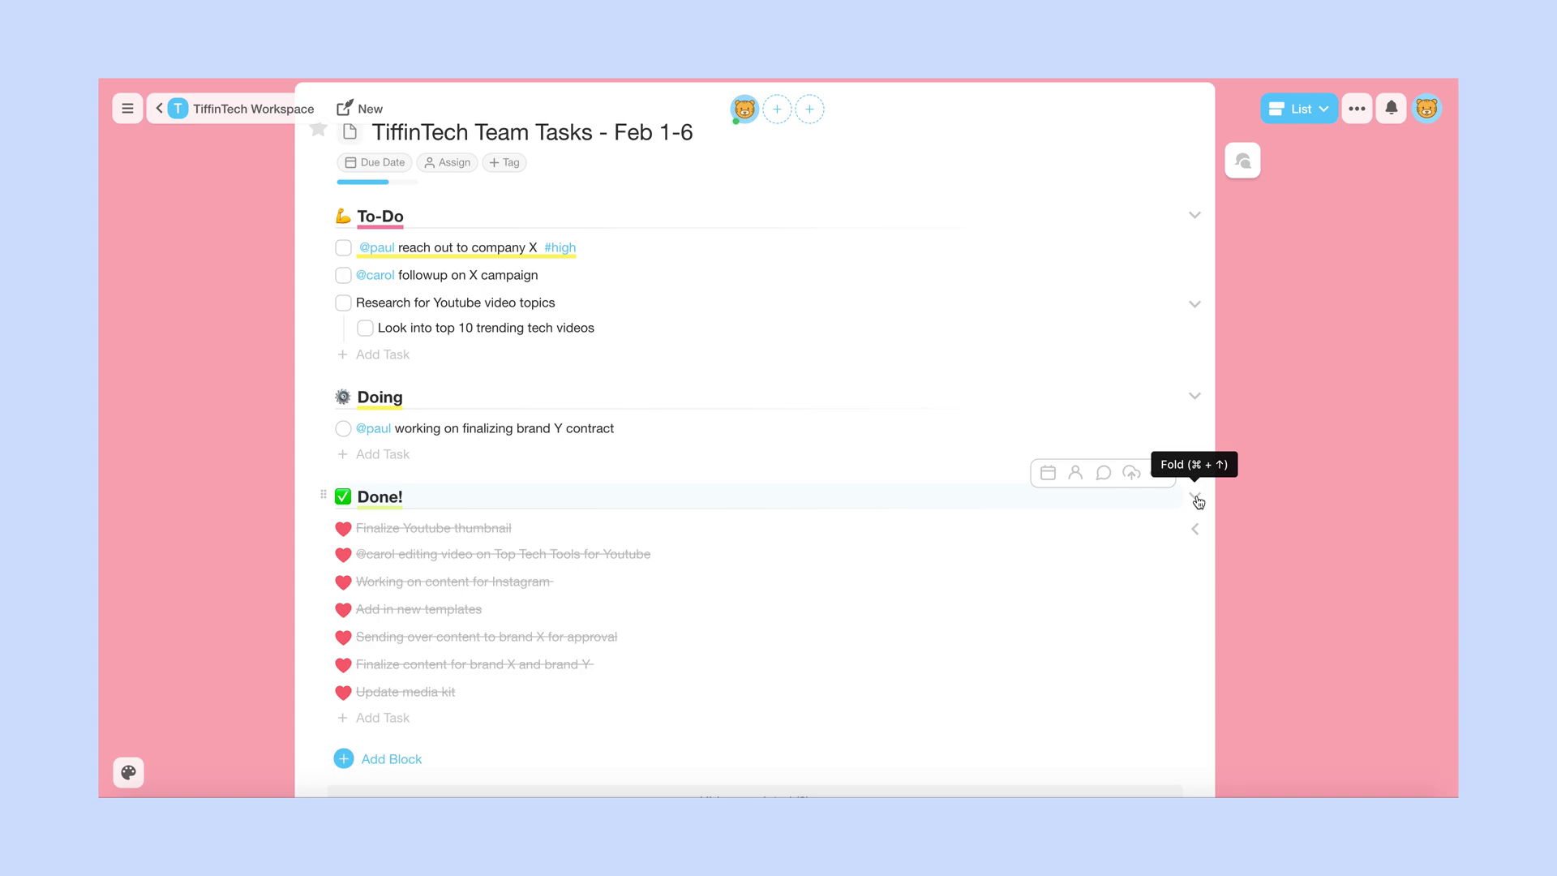
left_click(1197, 499)
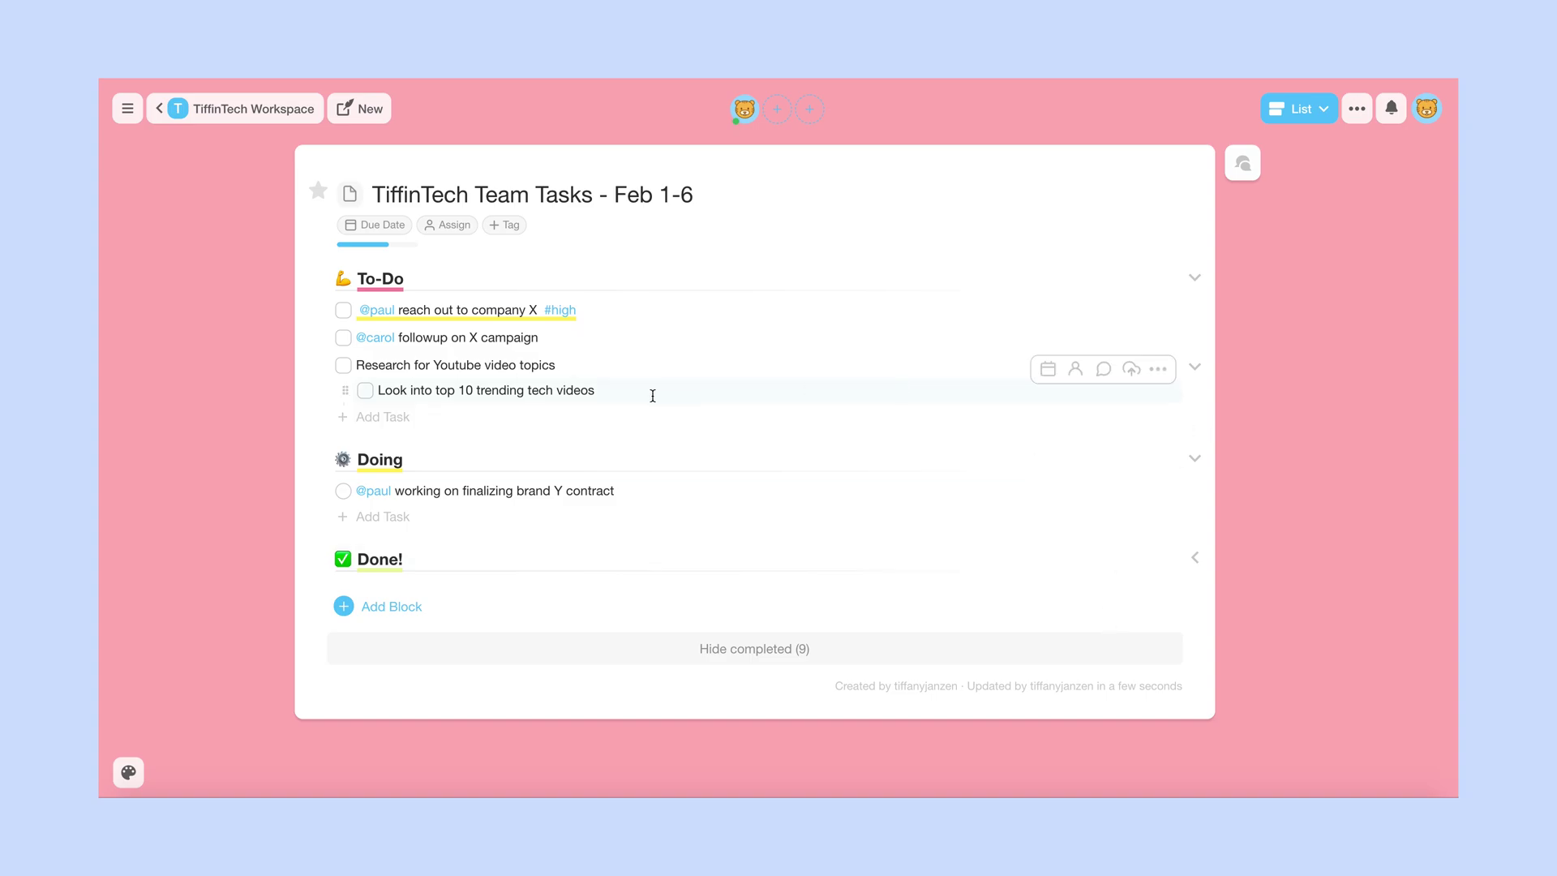
left_click(1197, 363)
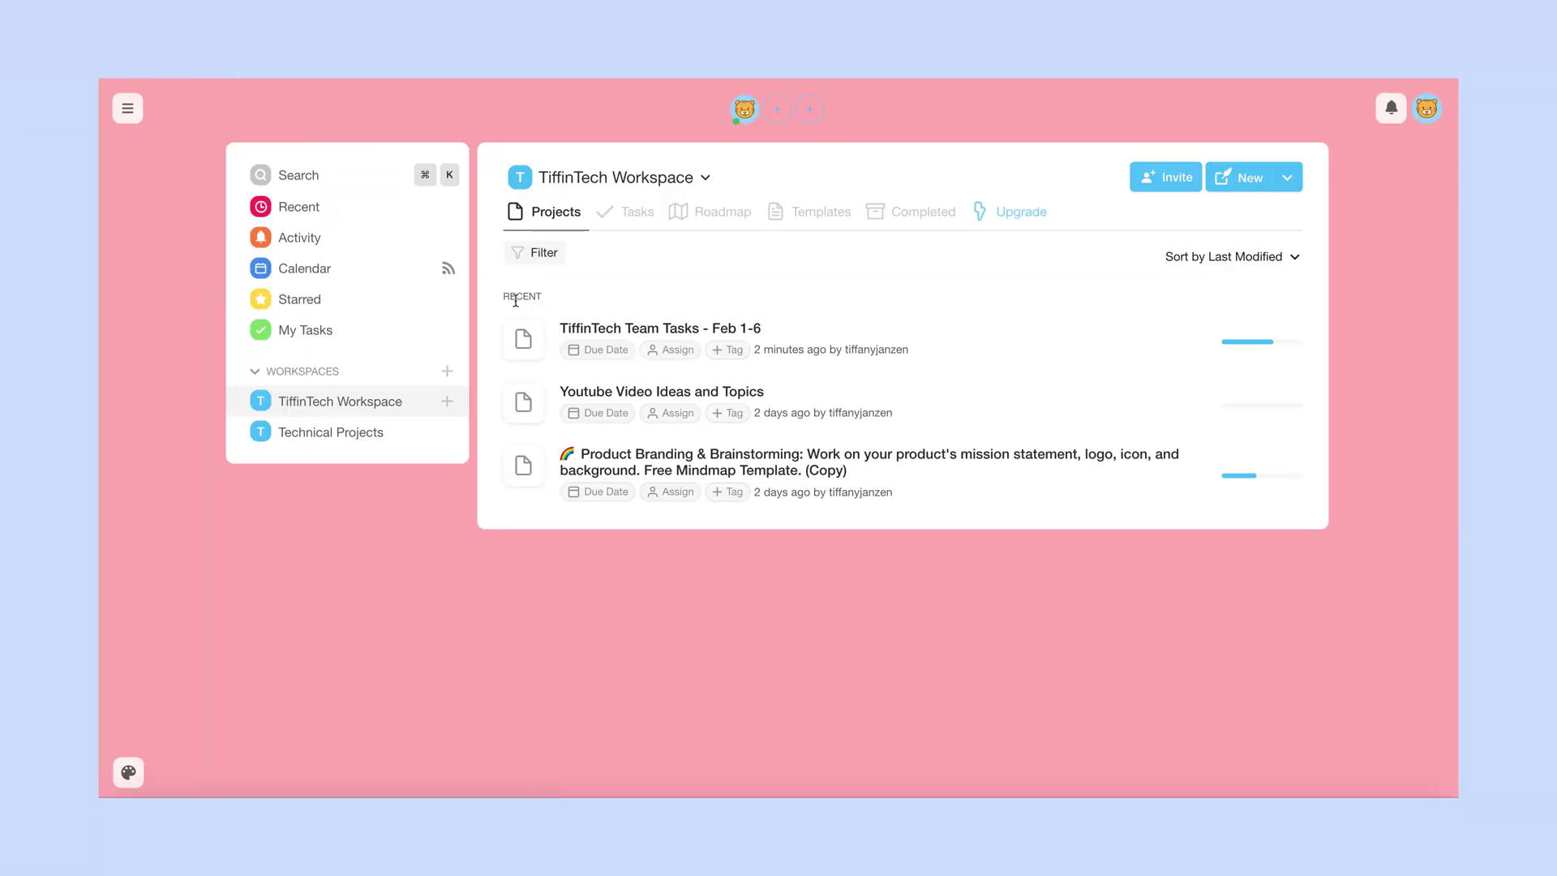
Go to the Technical Projects workspace and open the Programmer's Productivity Checklist
left_click(331, 431)
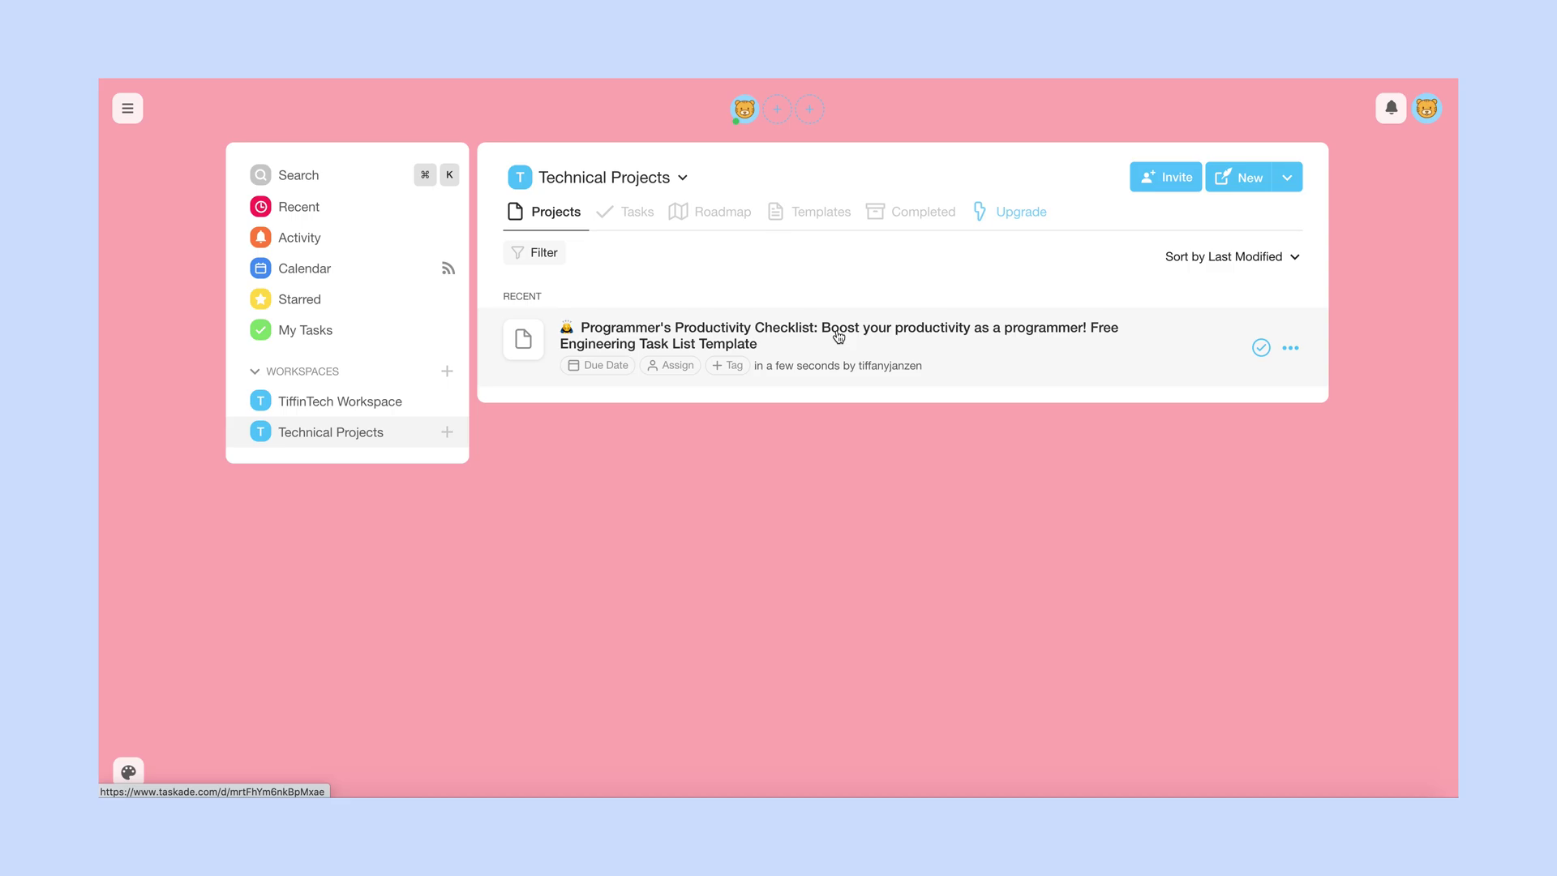
left_click(838, 335)
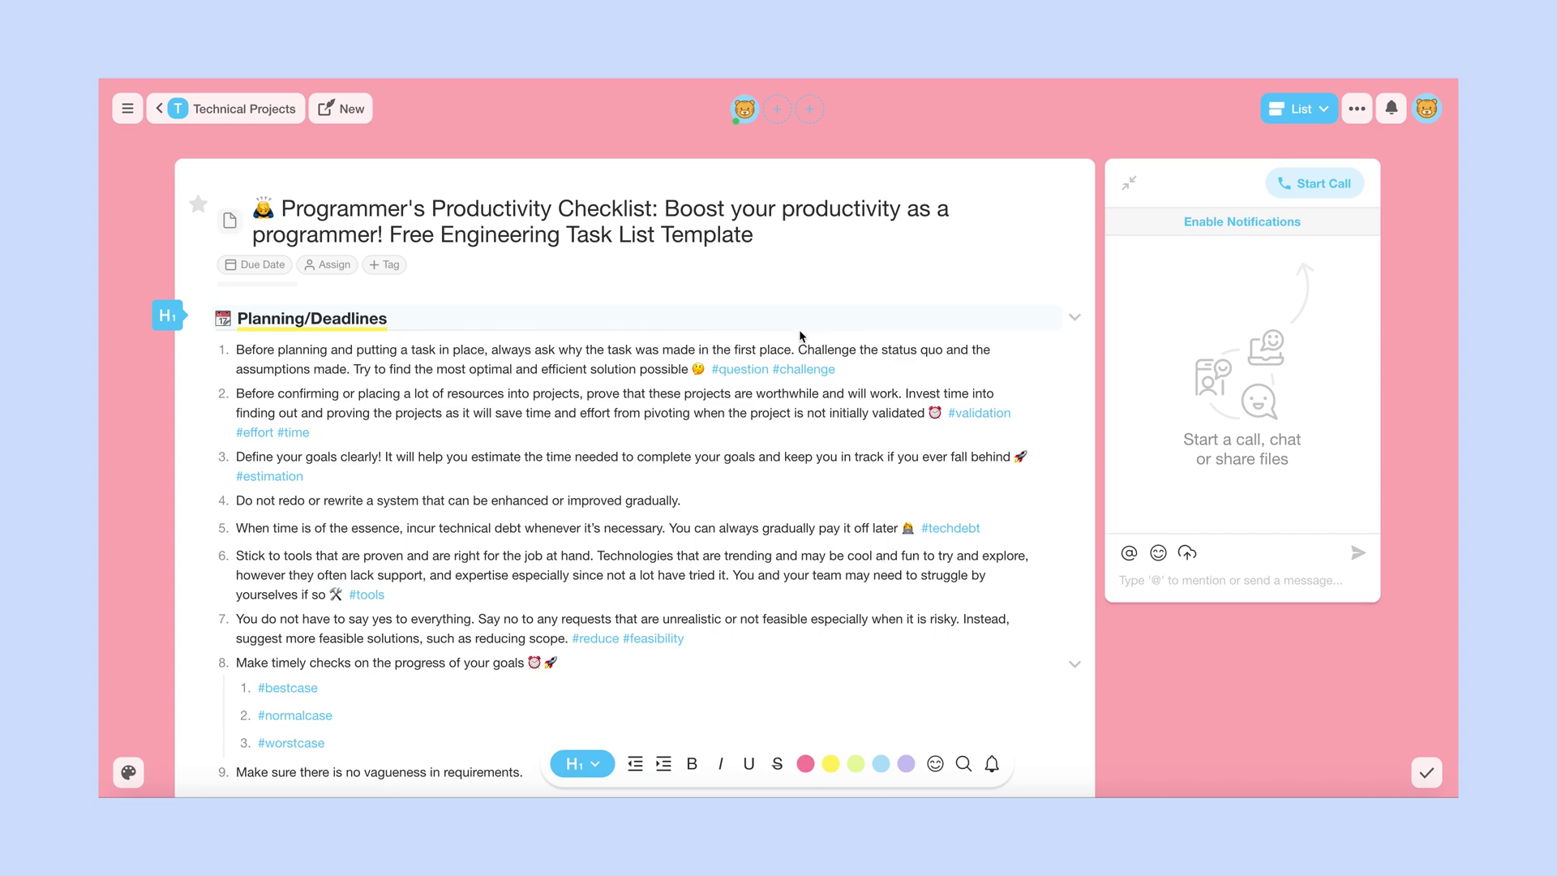
scroll(799, 336, "down", 3)
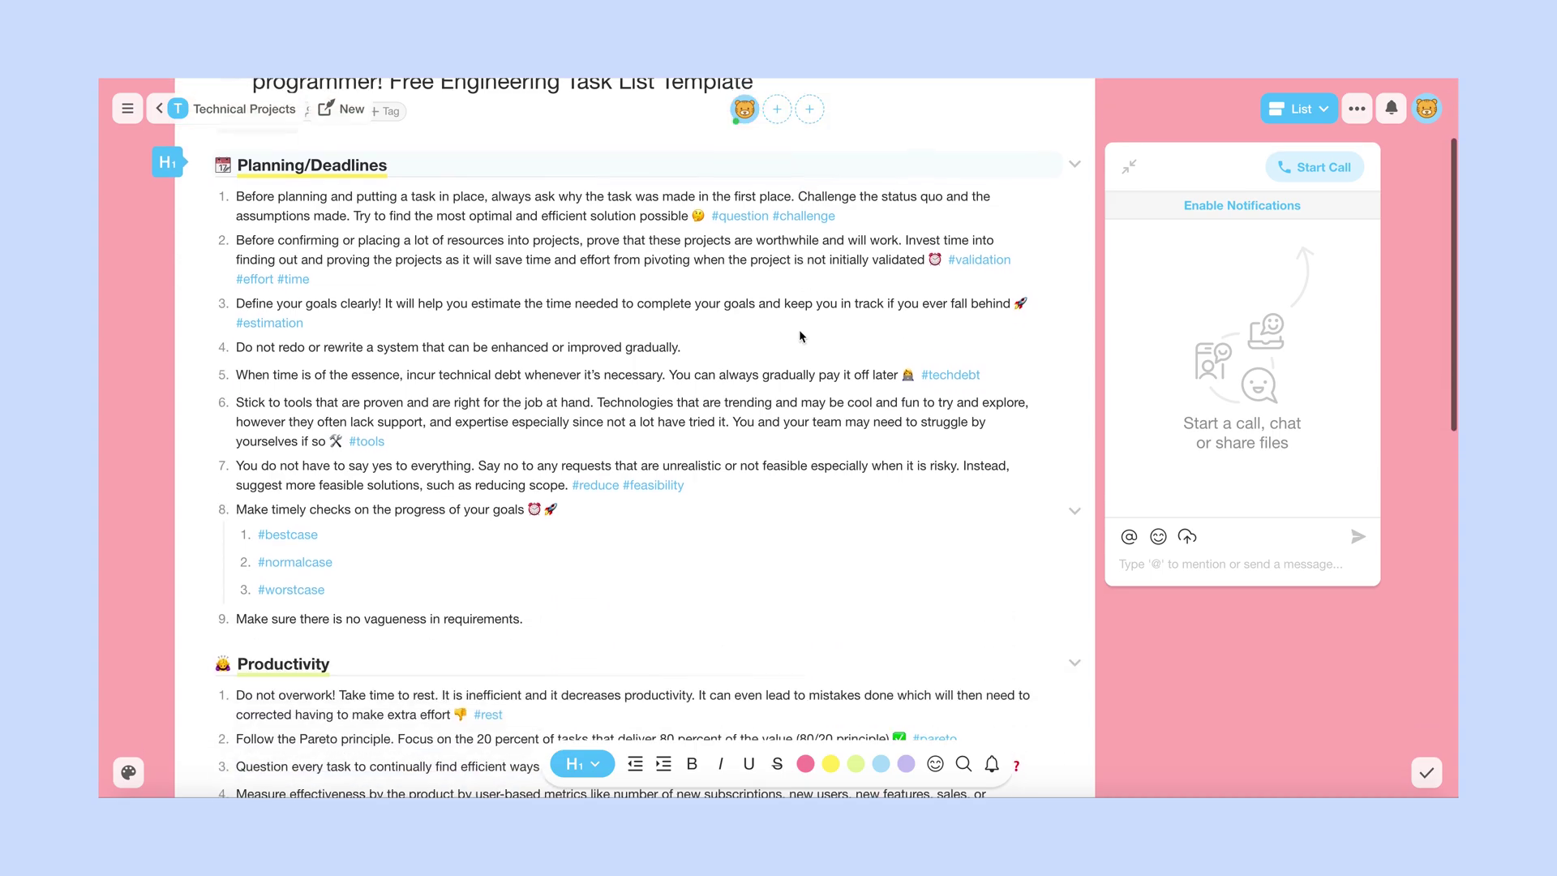
Go to the template gallery from the account menu
left_click(1391, 112)
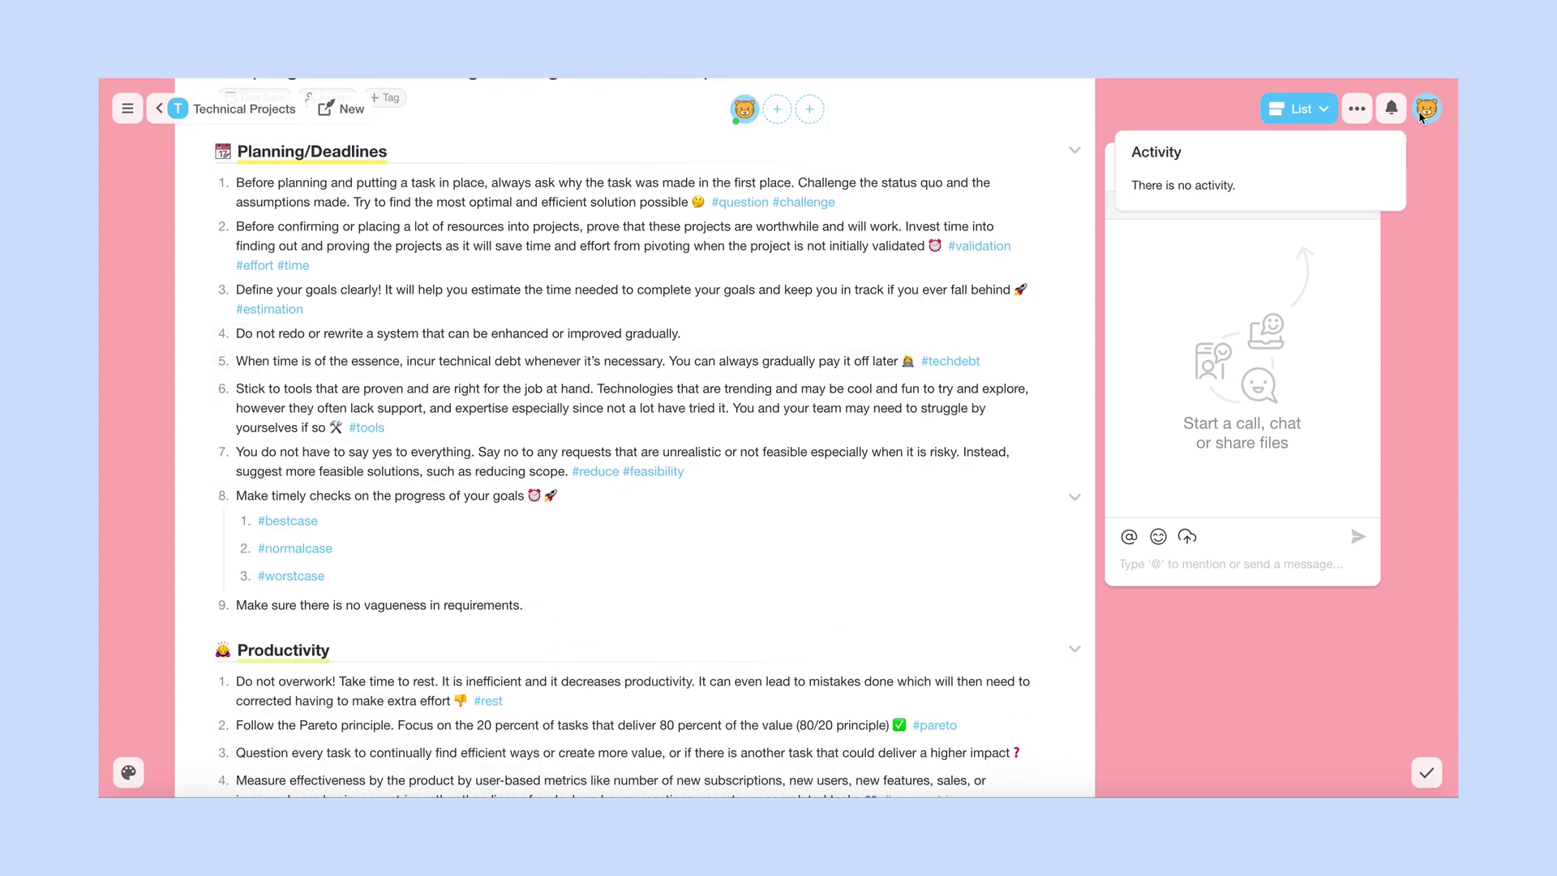
left_click(1391, 112)
left_click(1432, 111)
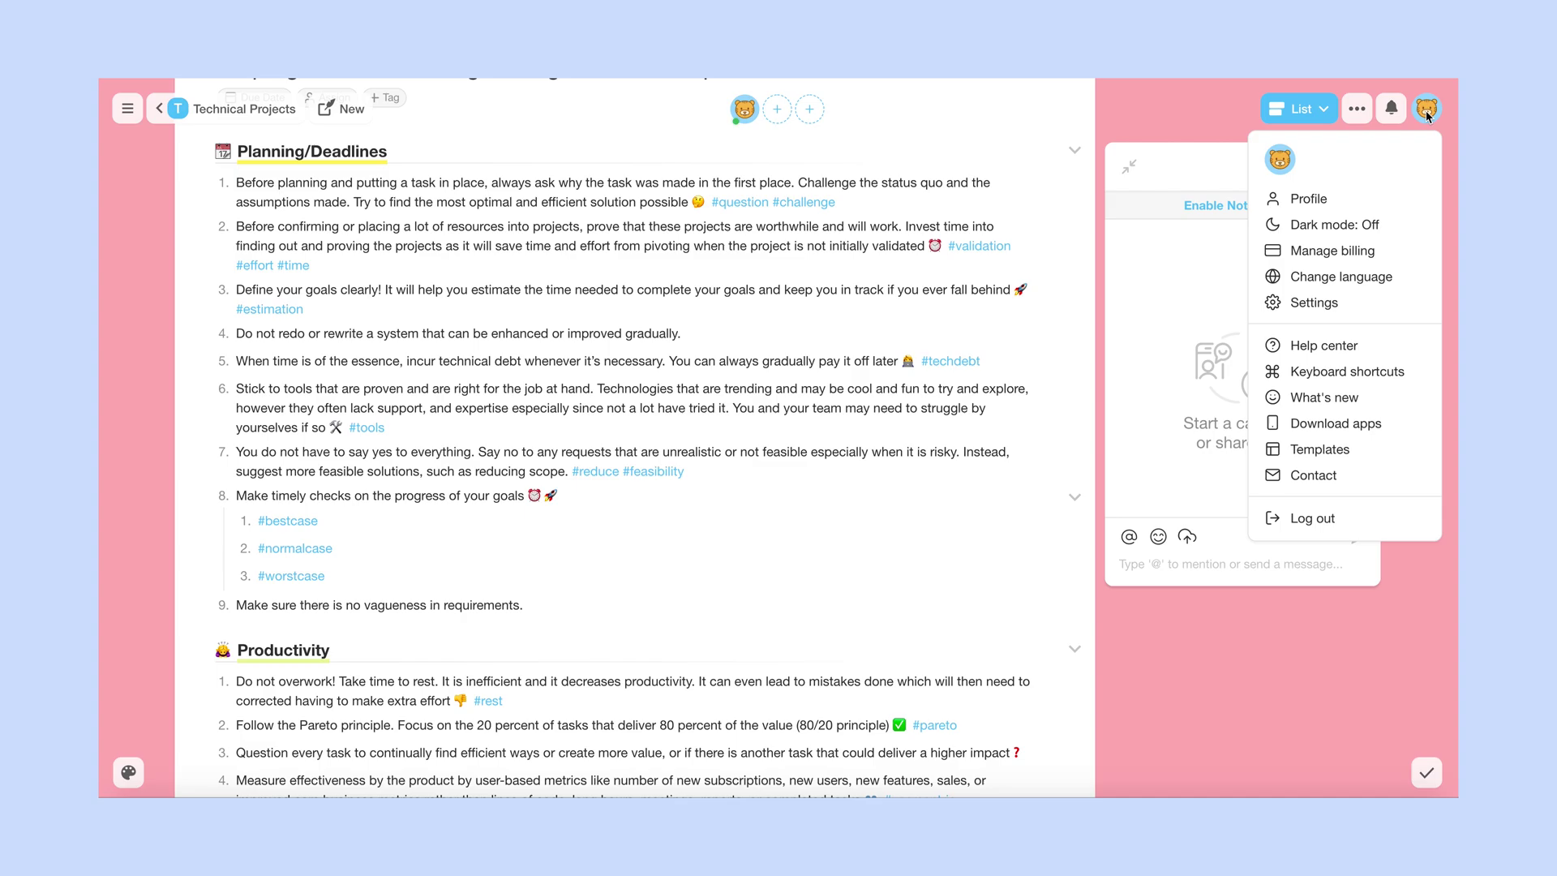
left_click(1429, 112)
left_click(1431, 114)
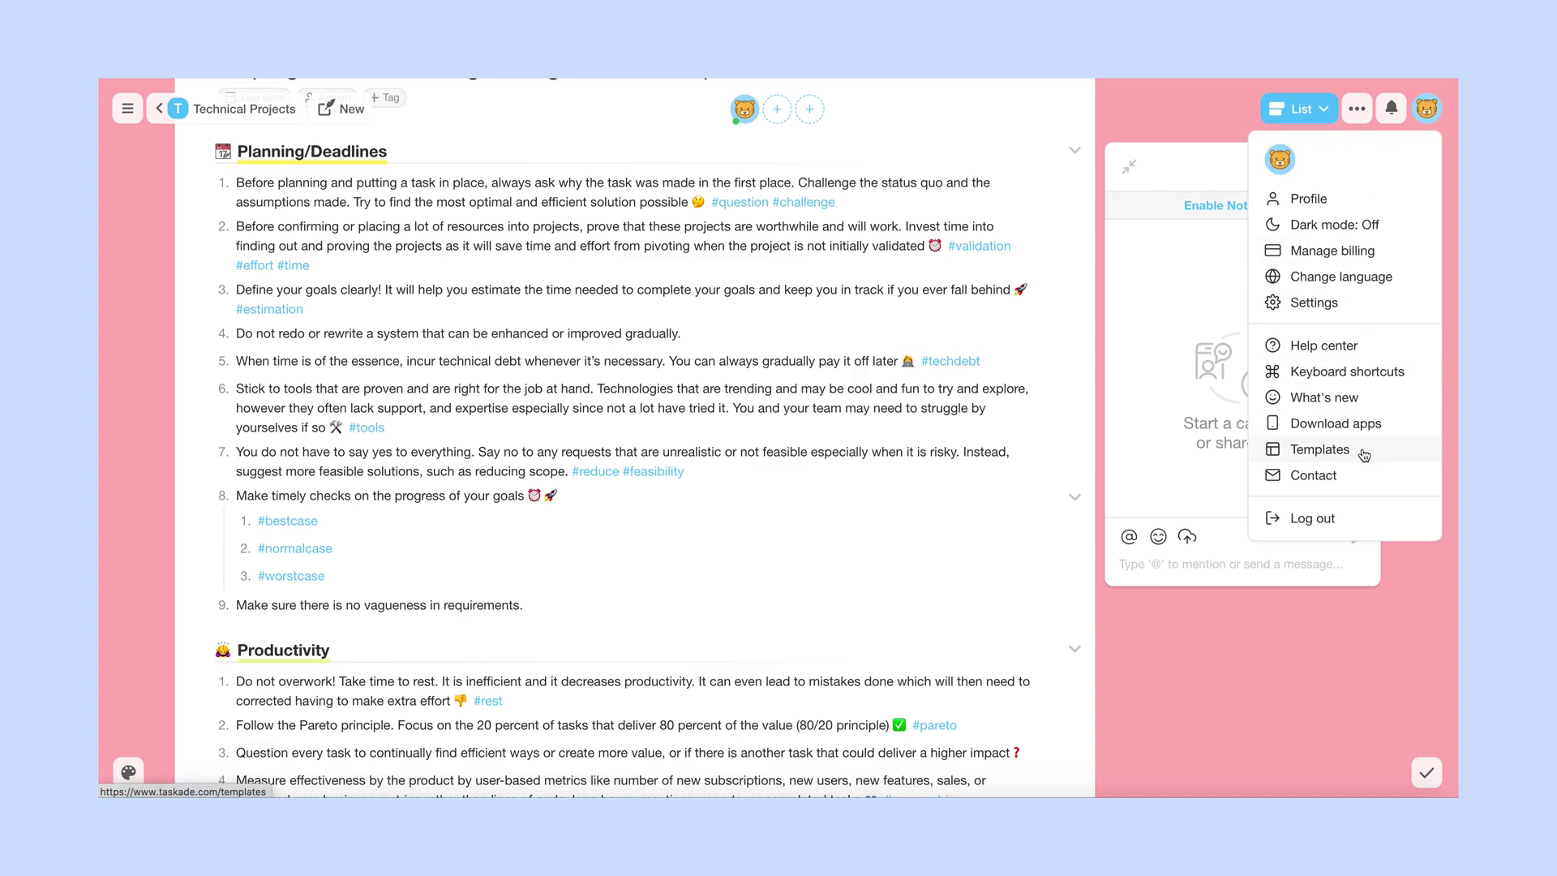
left_click(1320, 450)
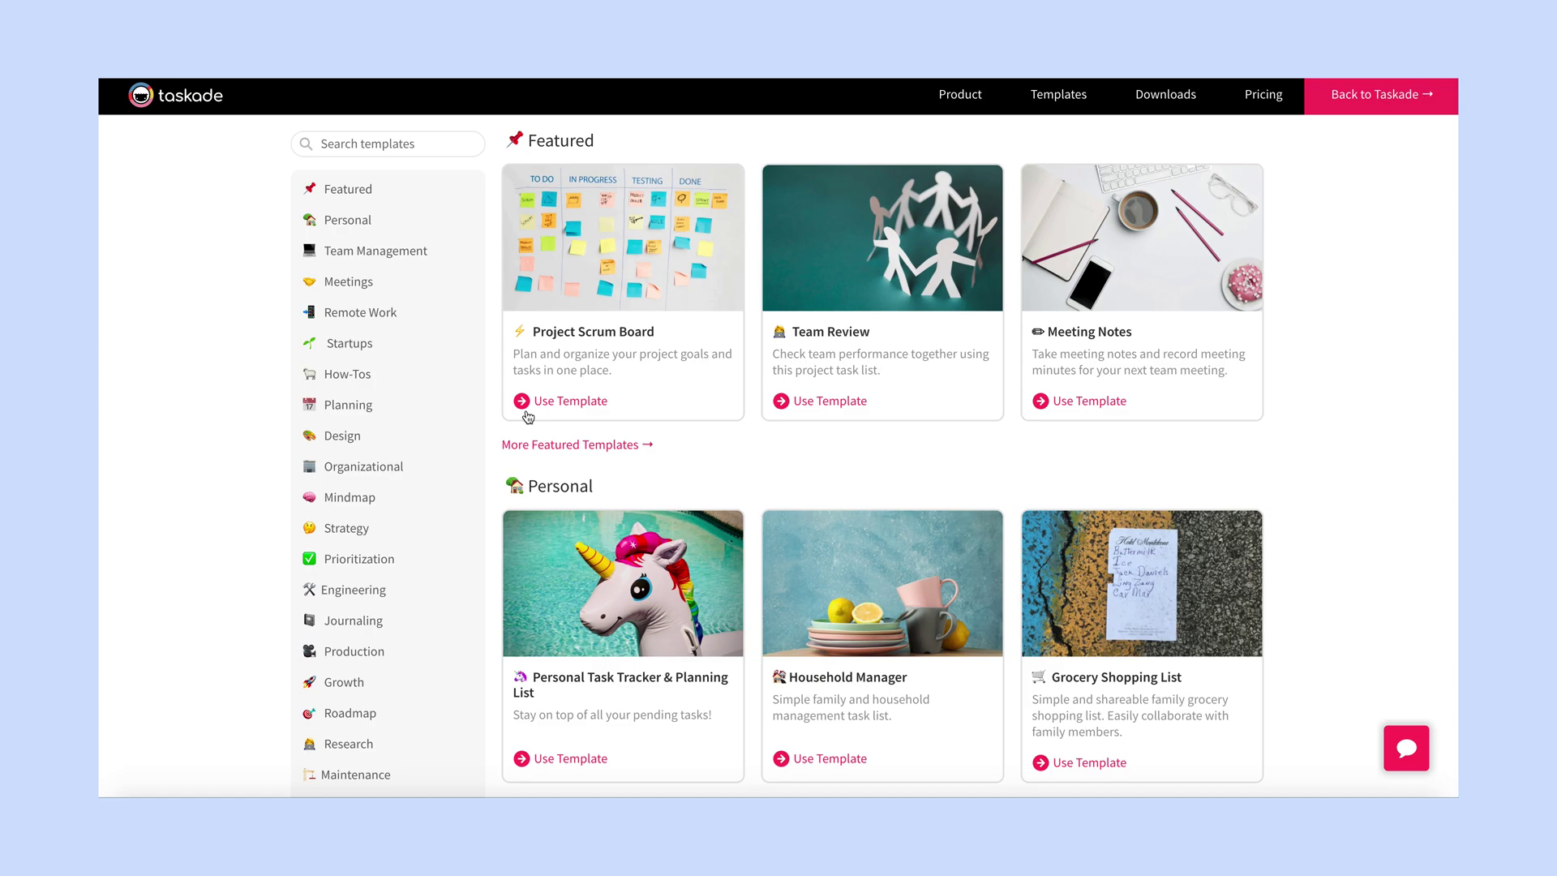
Use the Programmer's Productivity Checklist template from the Engineering category
scroll(438, 643, "down", 3)
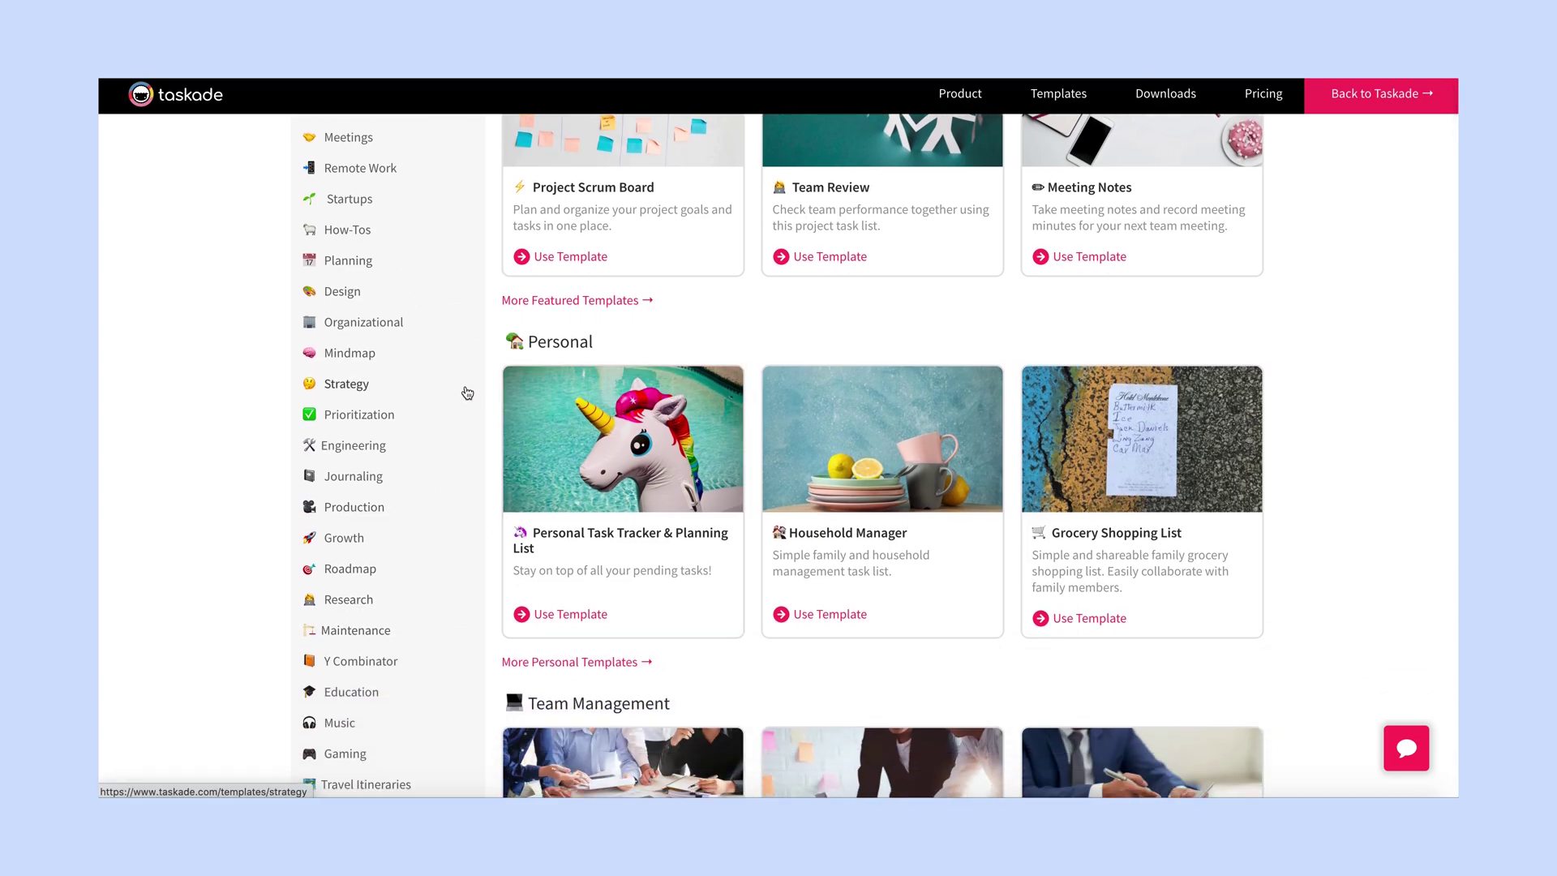
left_click(470, 447)
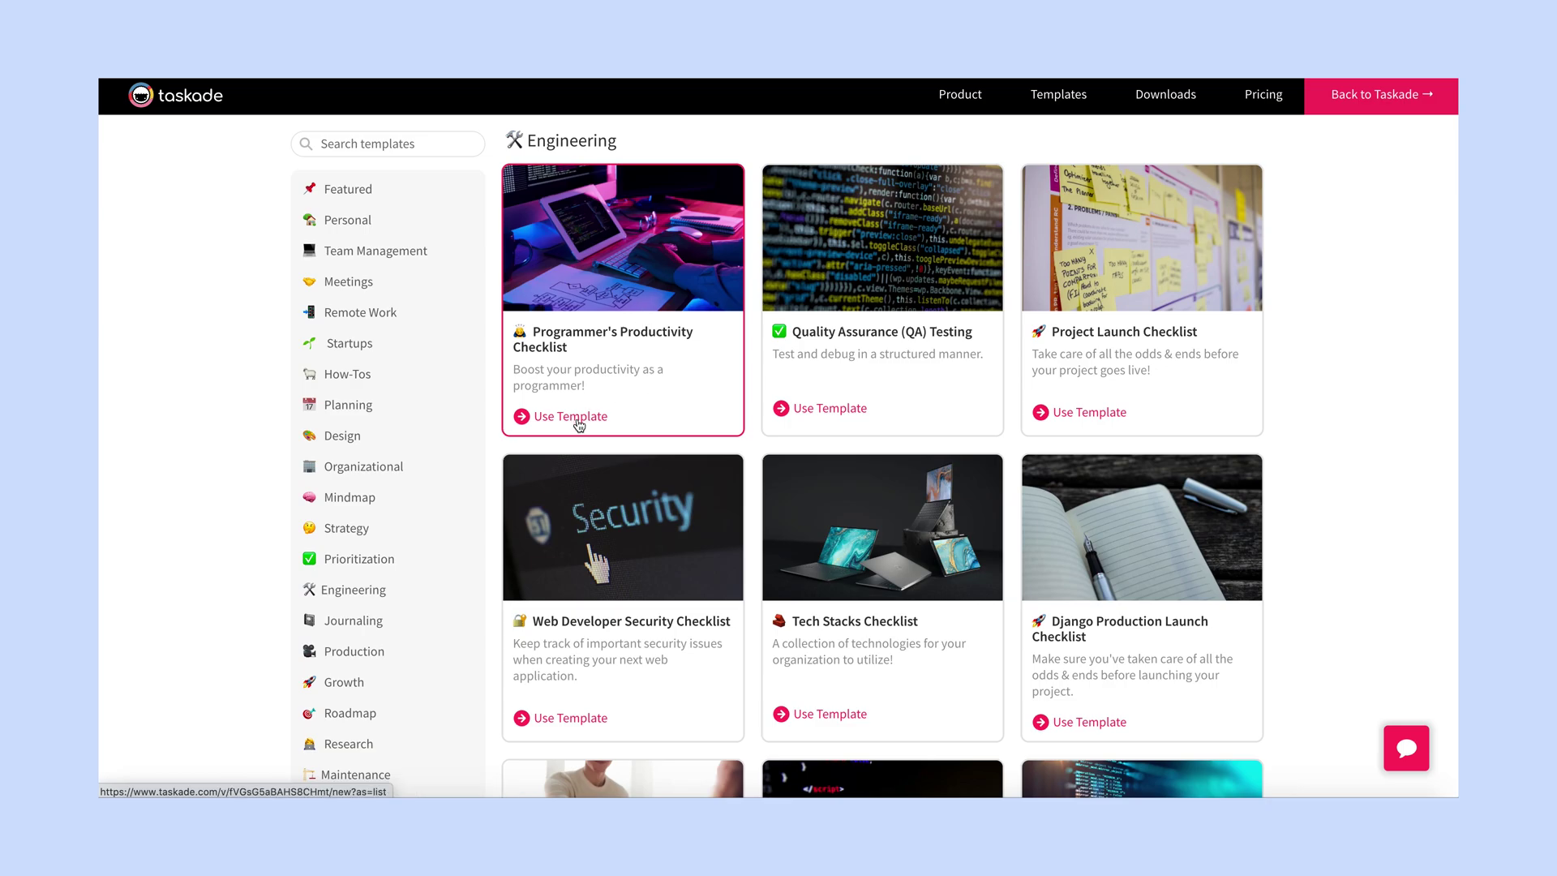
left_click(577, 420)
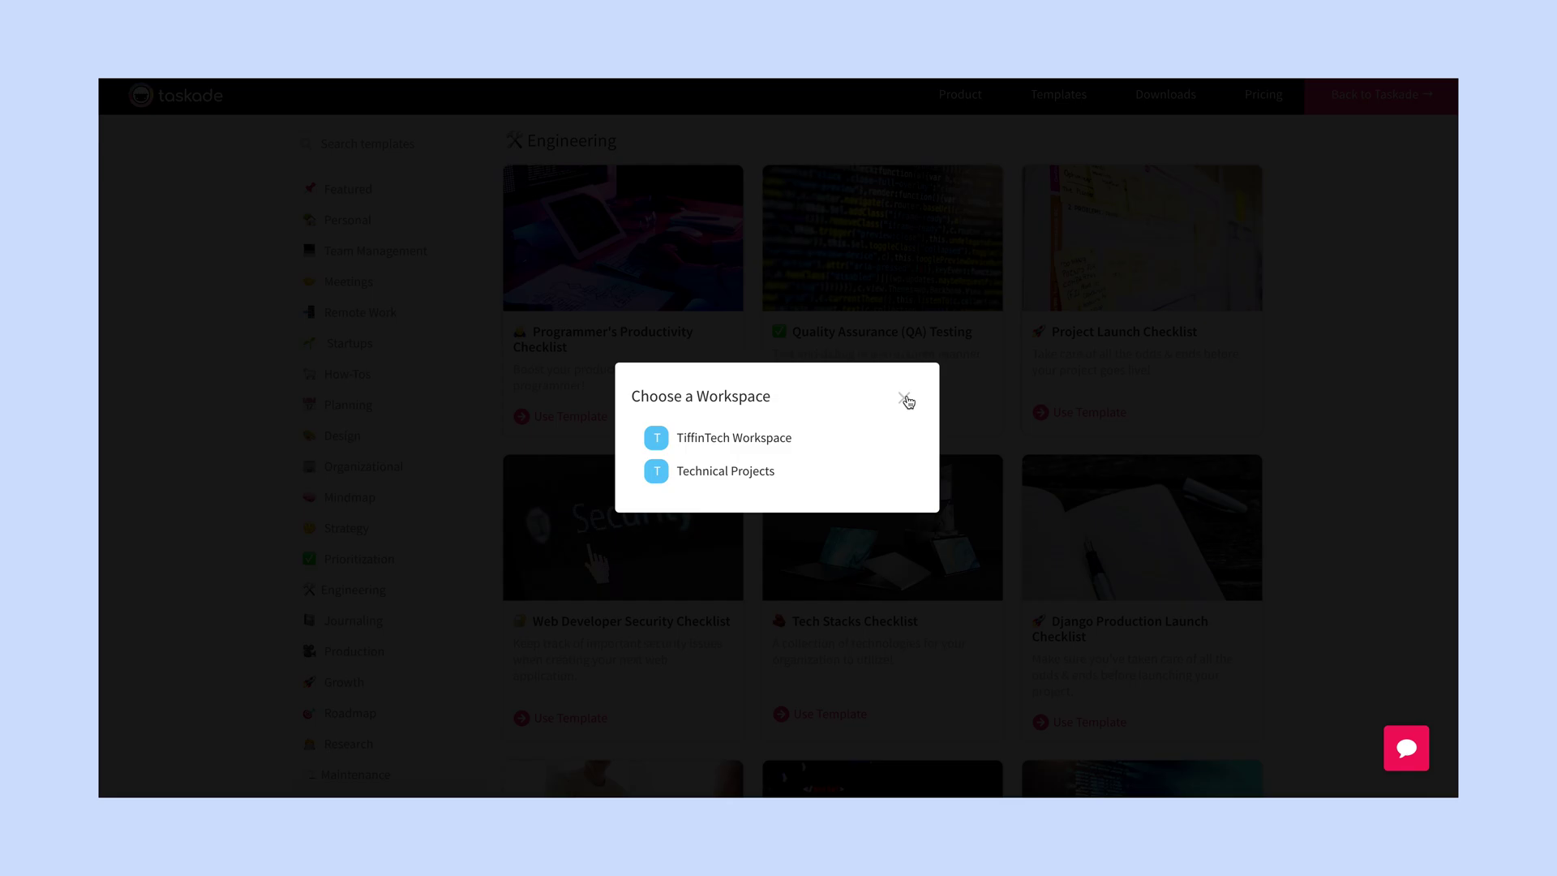
Close the Choose a Workspace modal and scroll through the checklist's sections
left_click(907, 401)
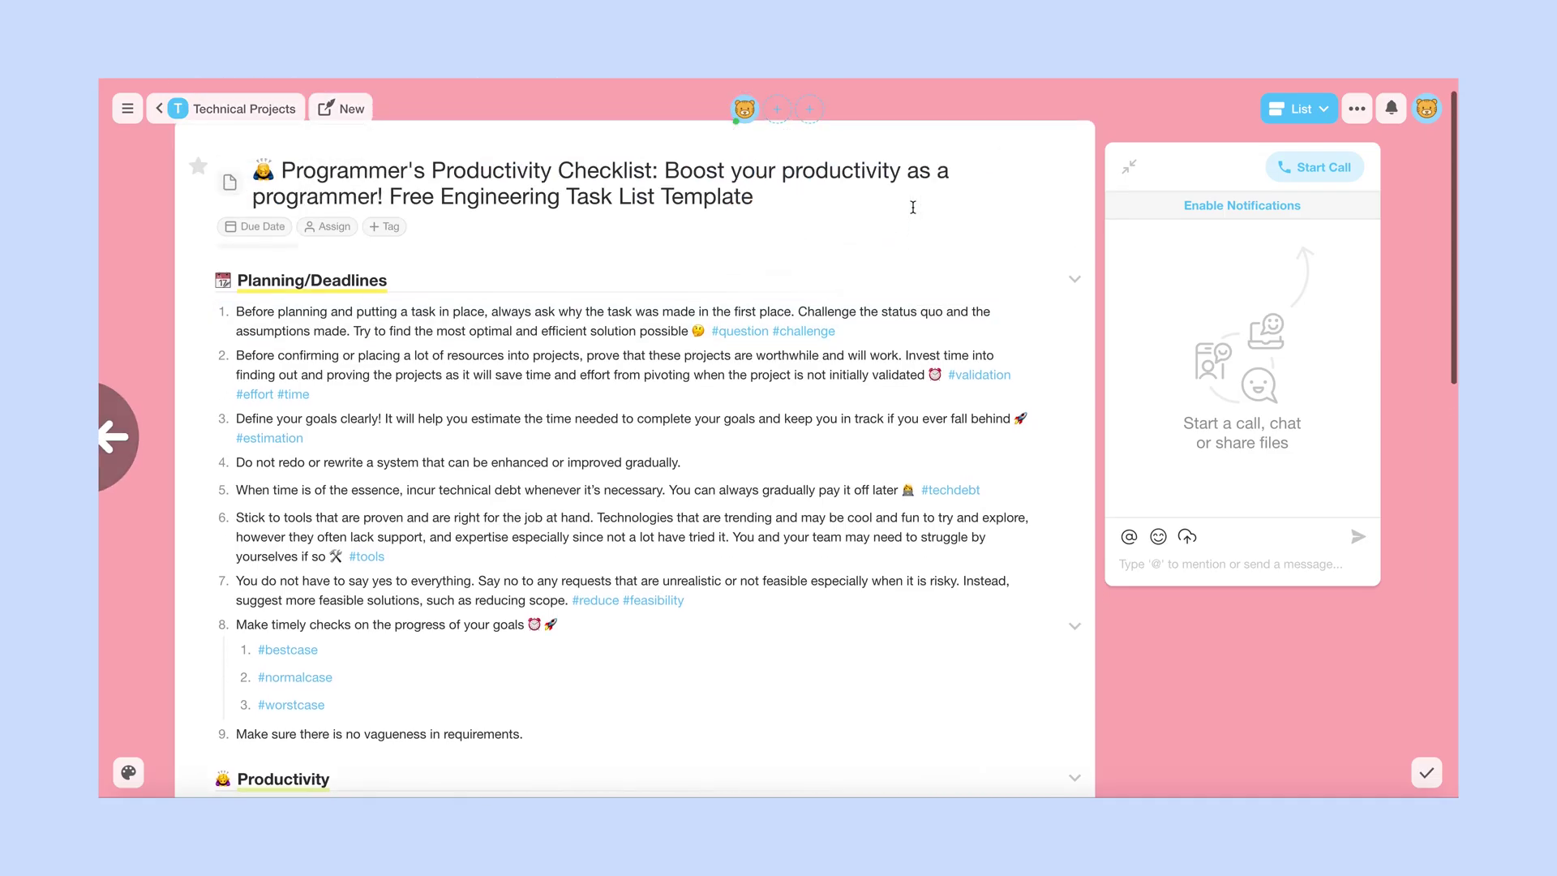
scroll(248, 307, "down", 1)
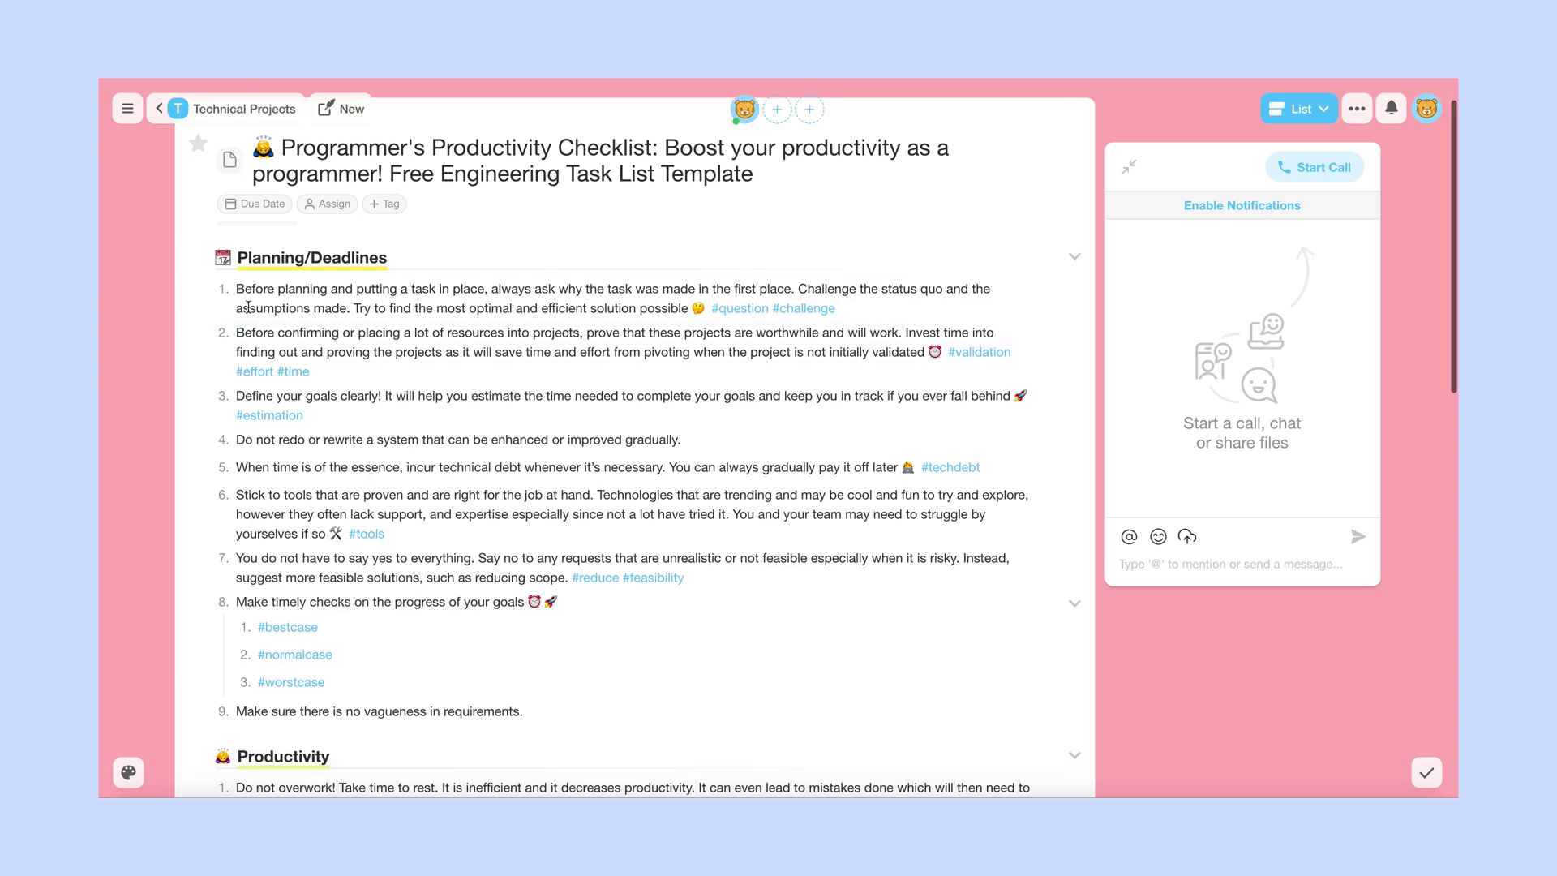
scroll(510, 412, "down", 1)
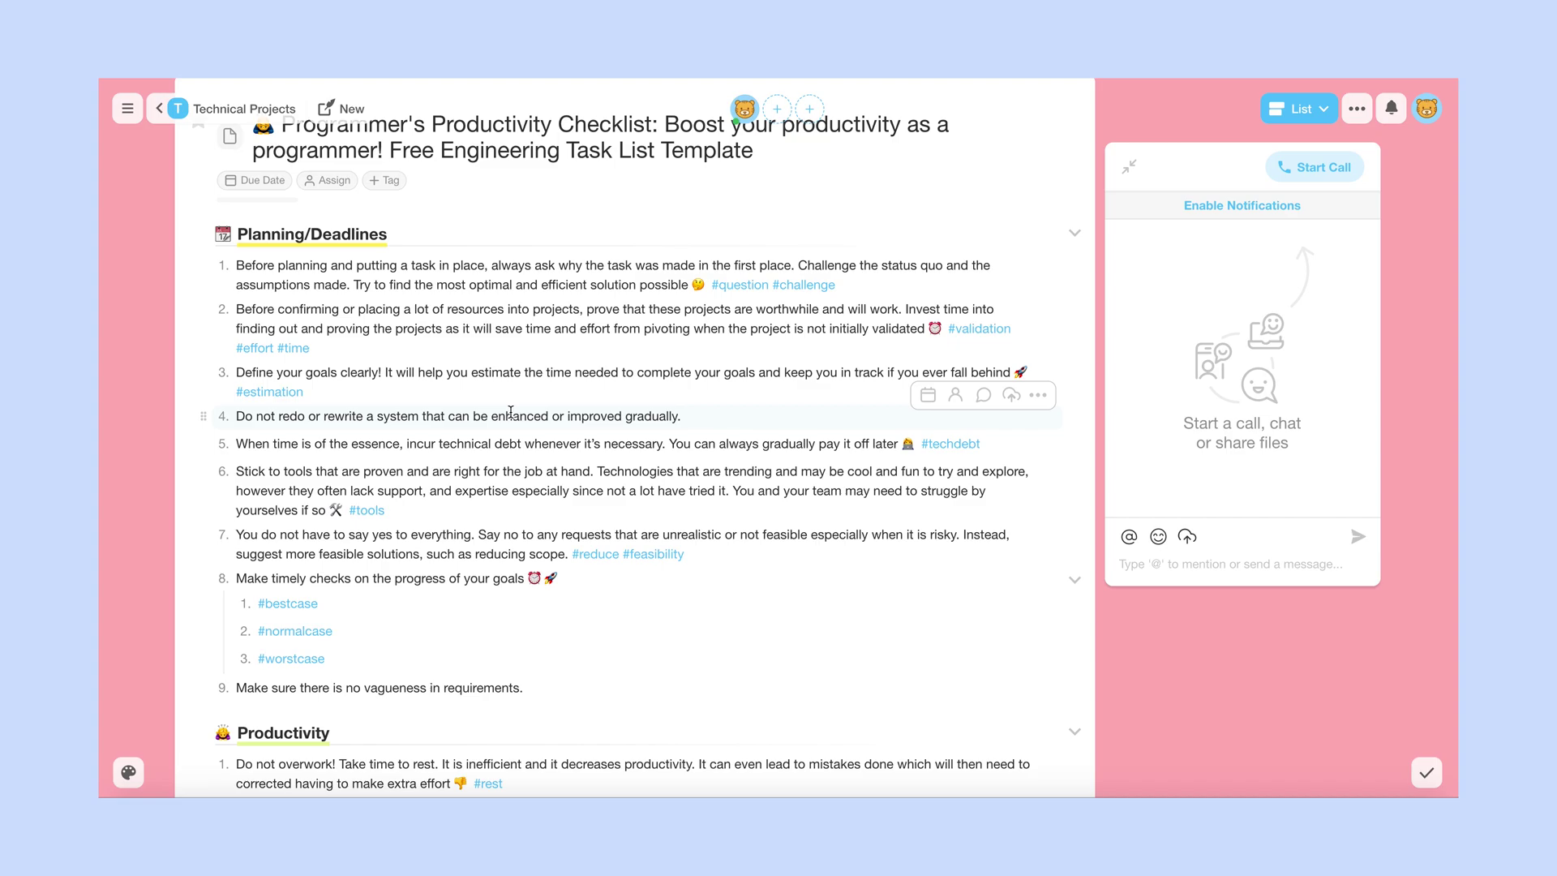
scroll(510, 412, "down", 5)
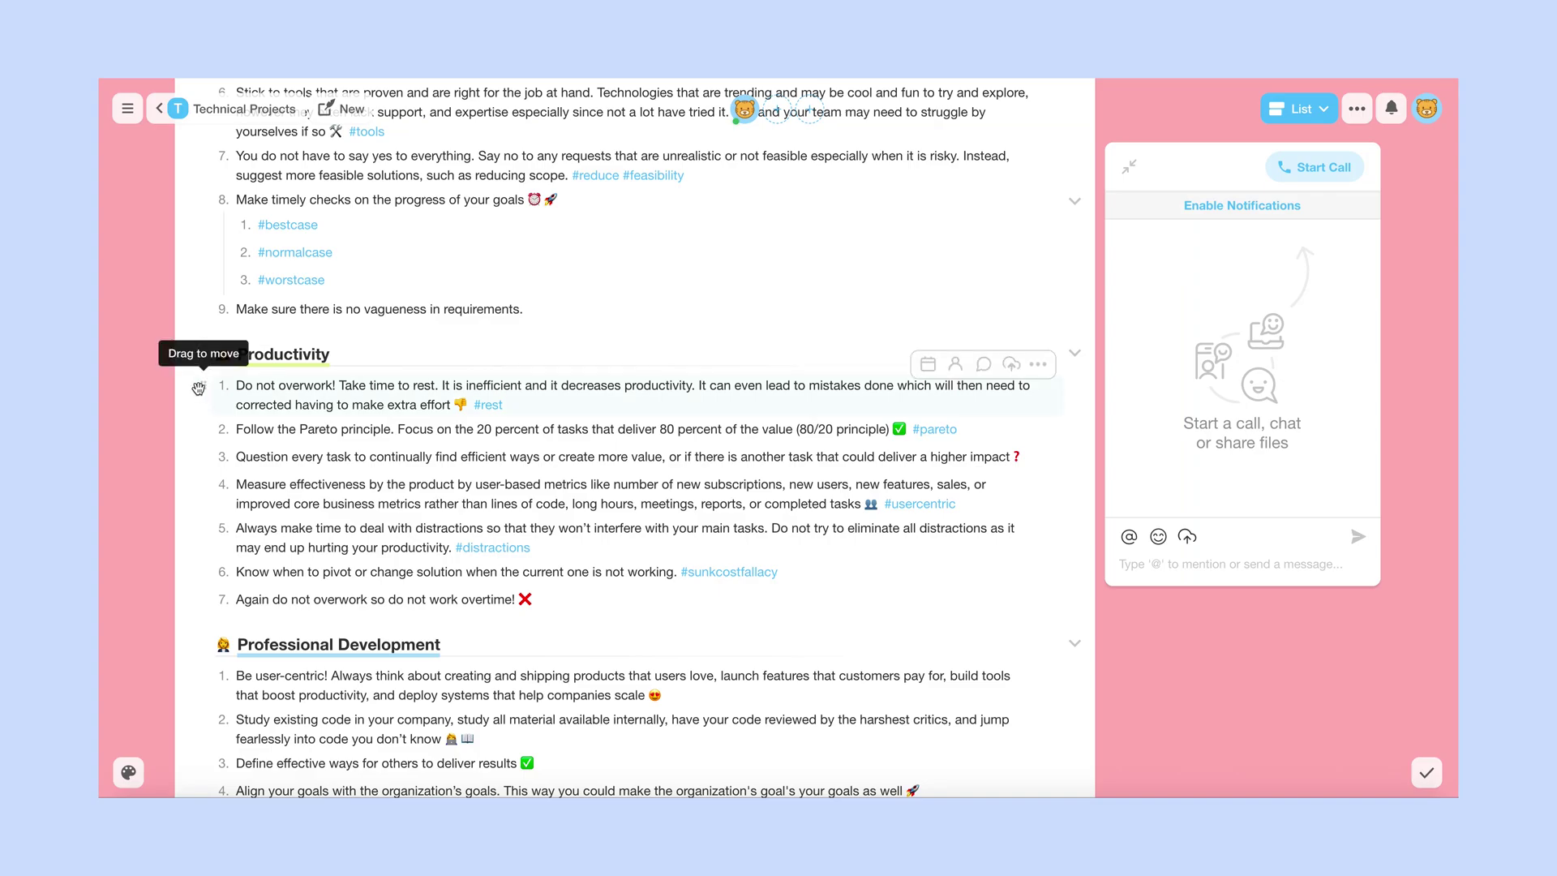
scroll(309, 211, "down", 6)
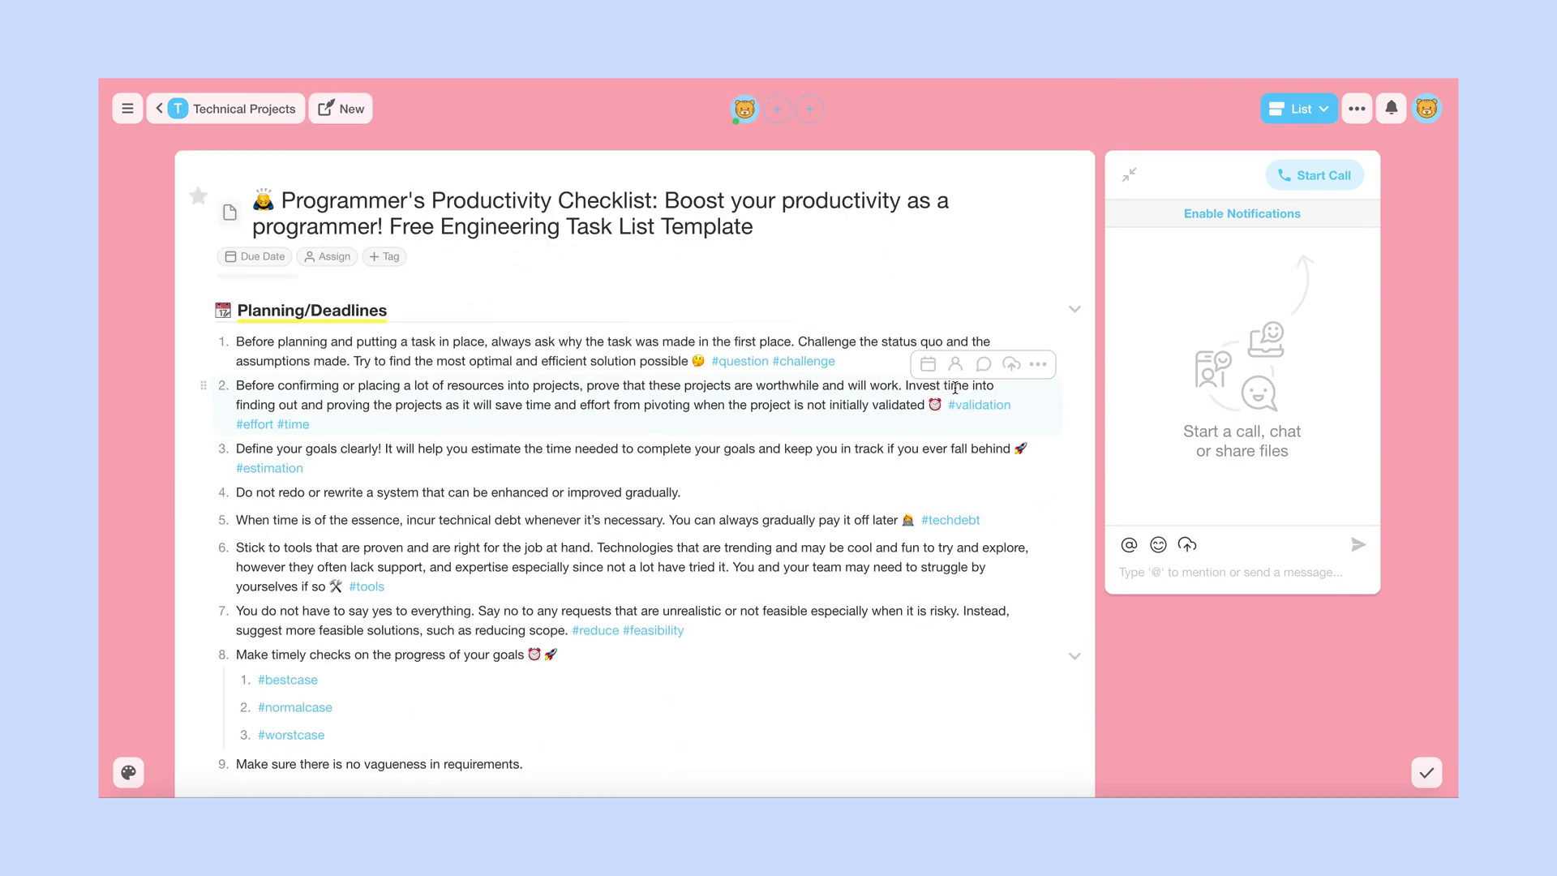
Set a Feb 15, 2021 due date on the second Planning/Deadlines task about validating projects
left_click(928, 366)
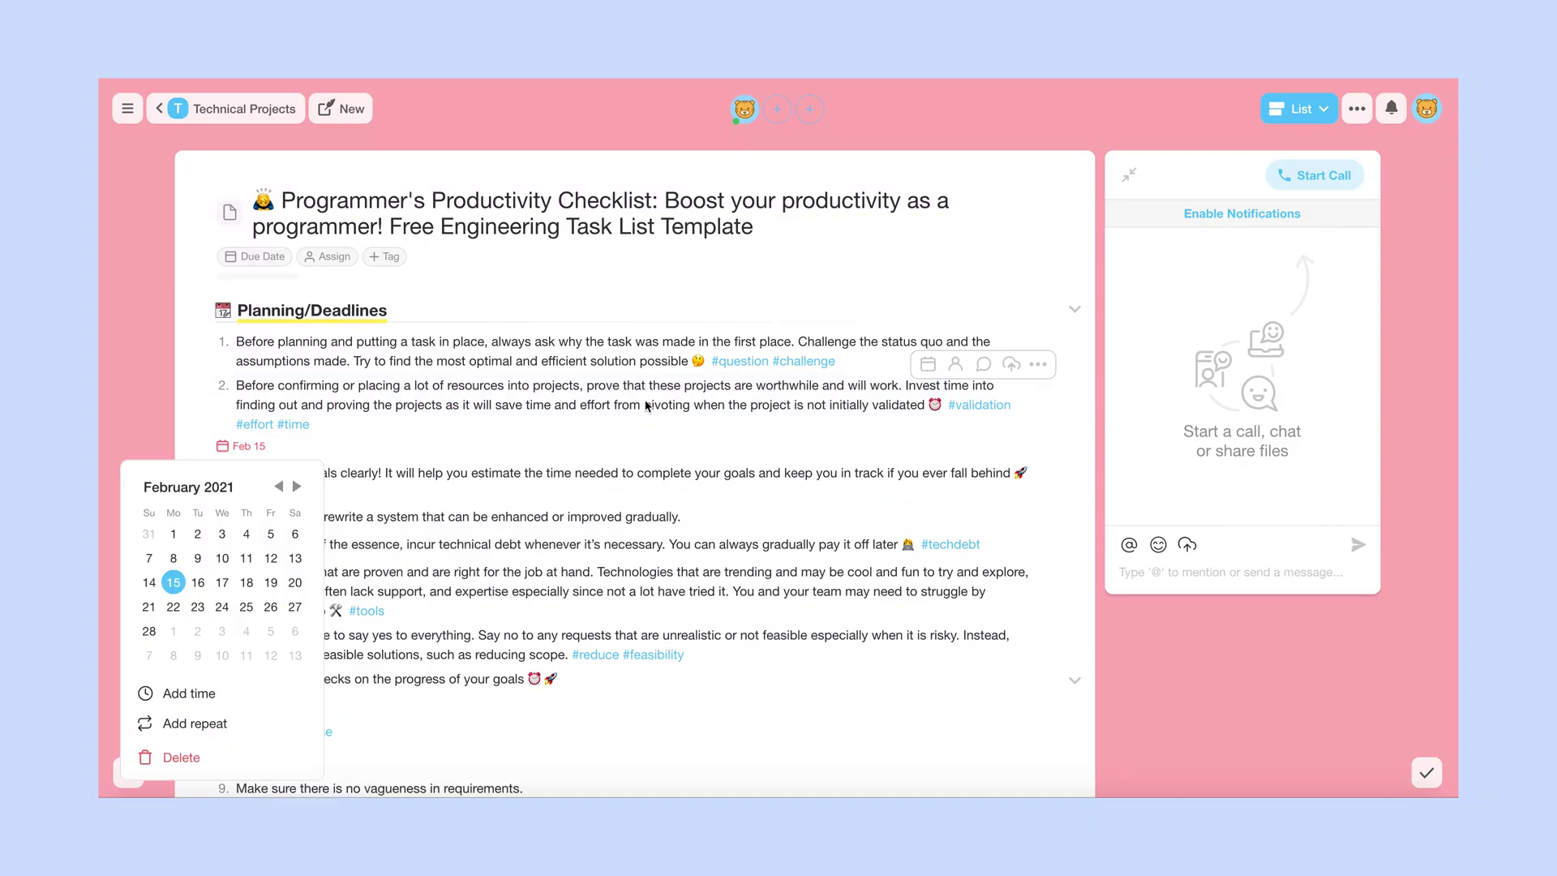
left_click(152, 362)
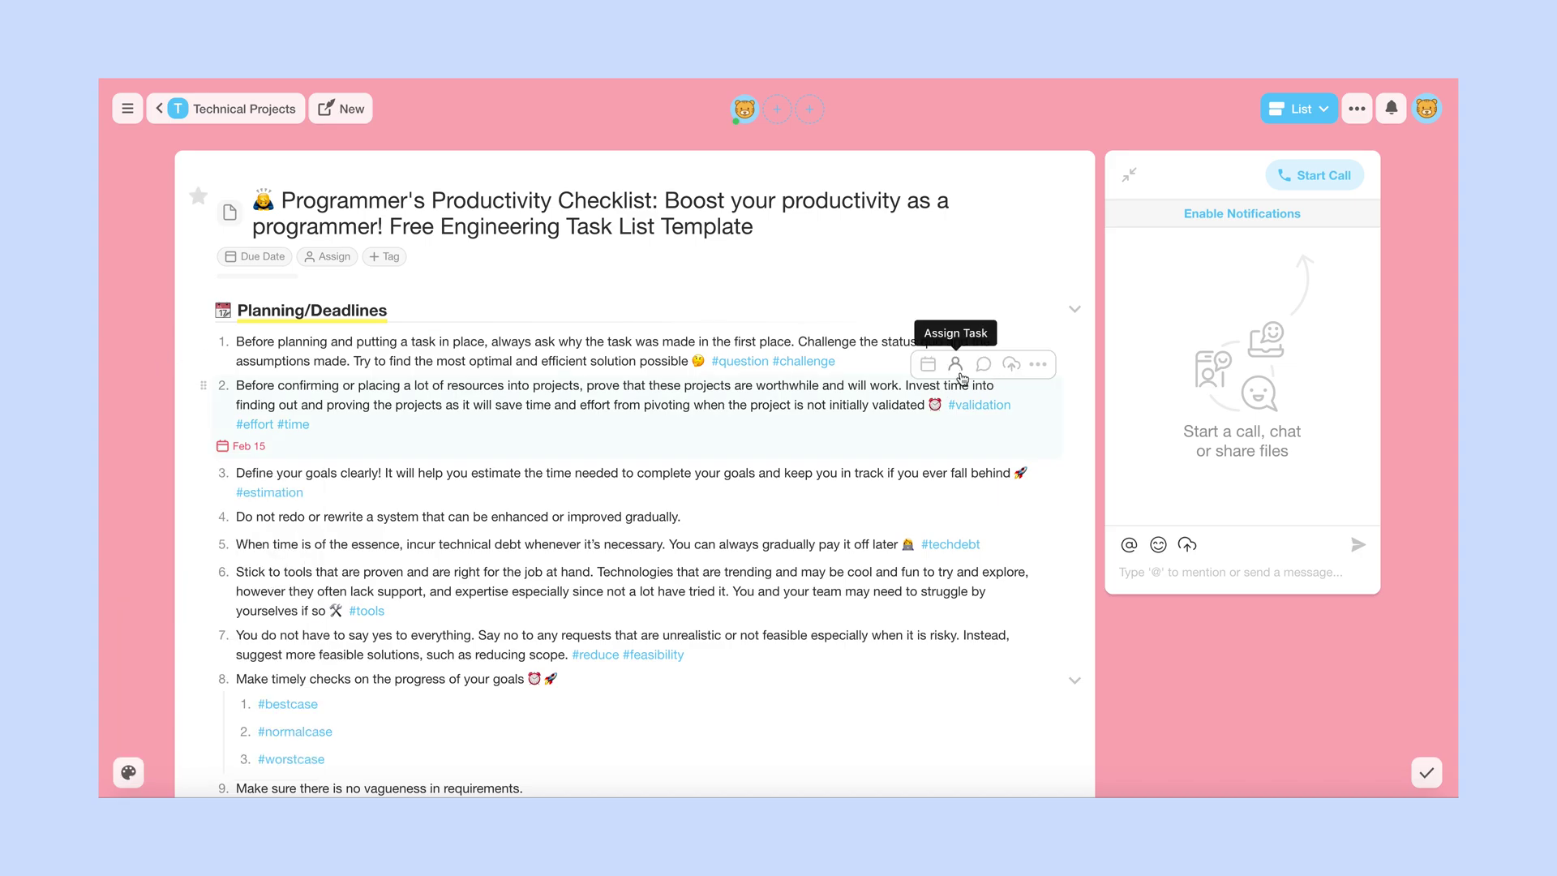
left_click(1028, 375)
left_click(1081, 277)
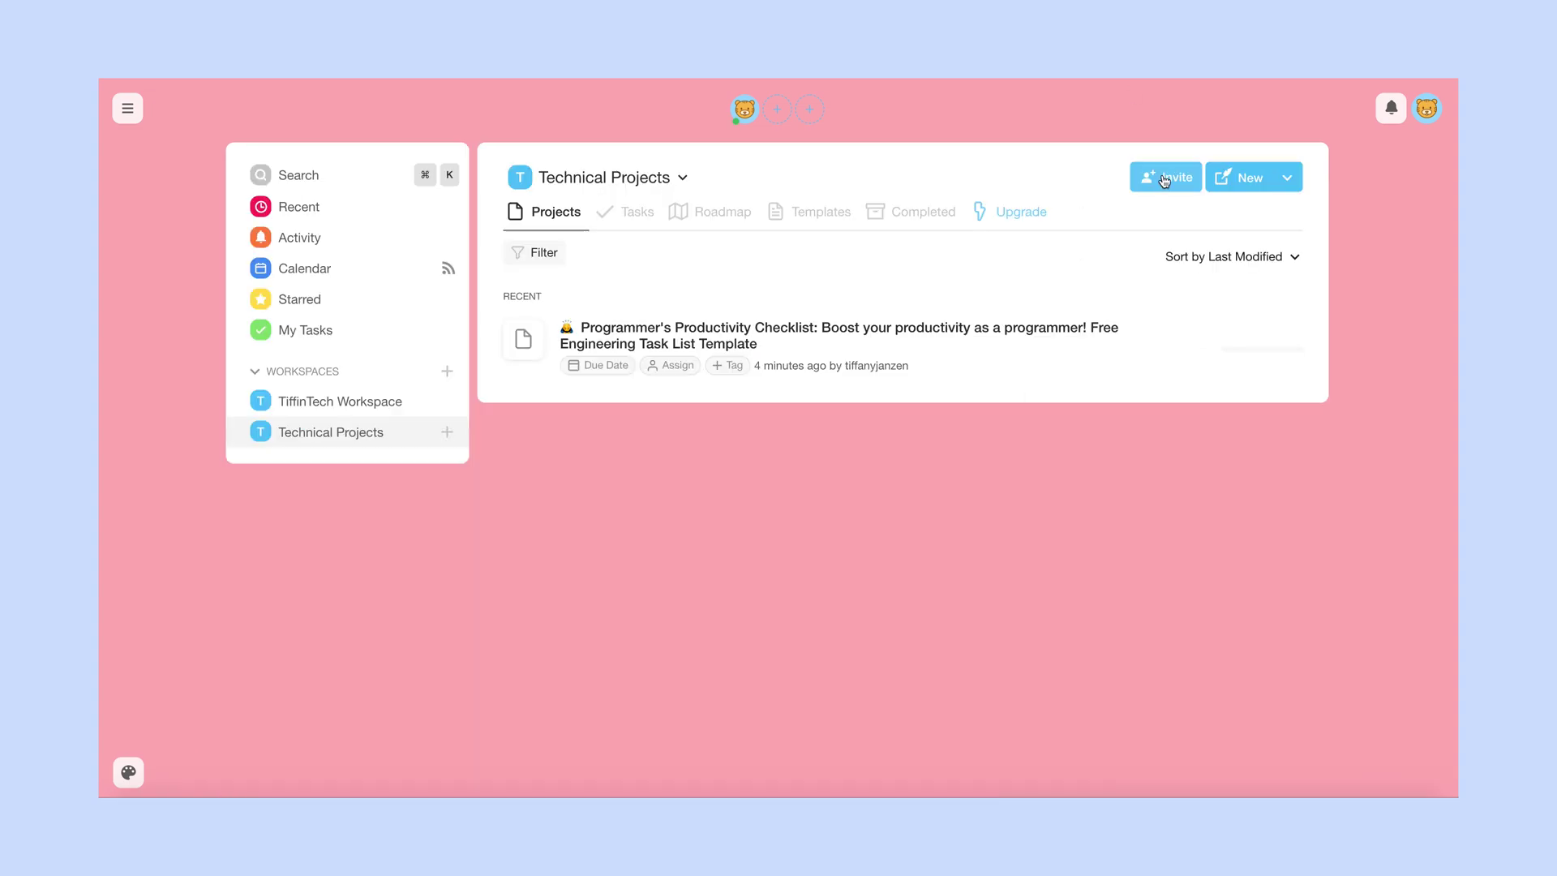
View the Technical Projects invite link in the Invite dialog, then close it
left_click(1165, 175)
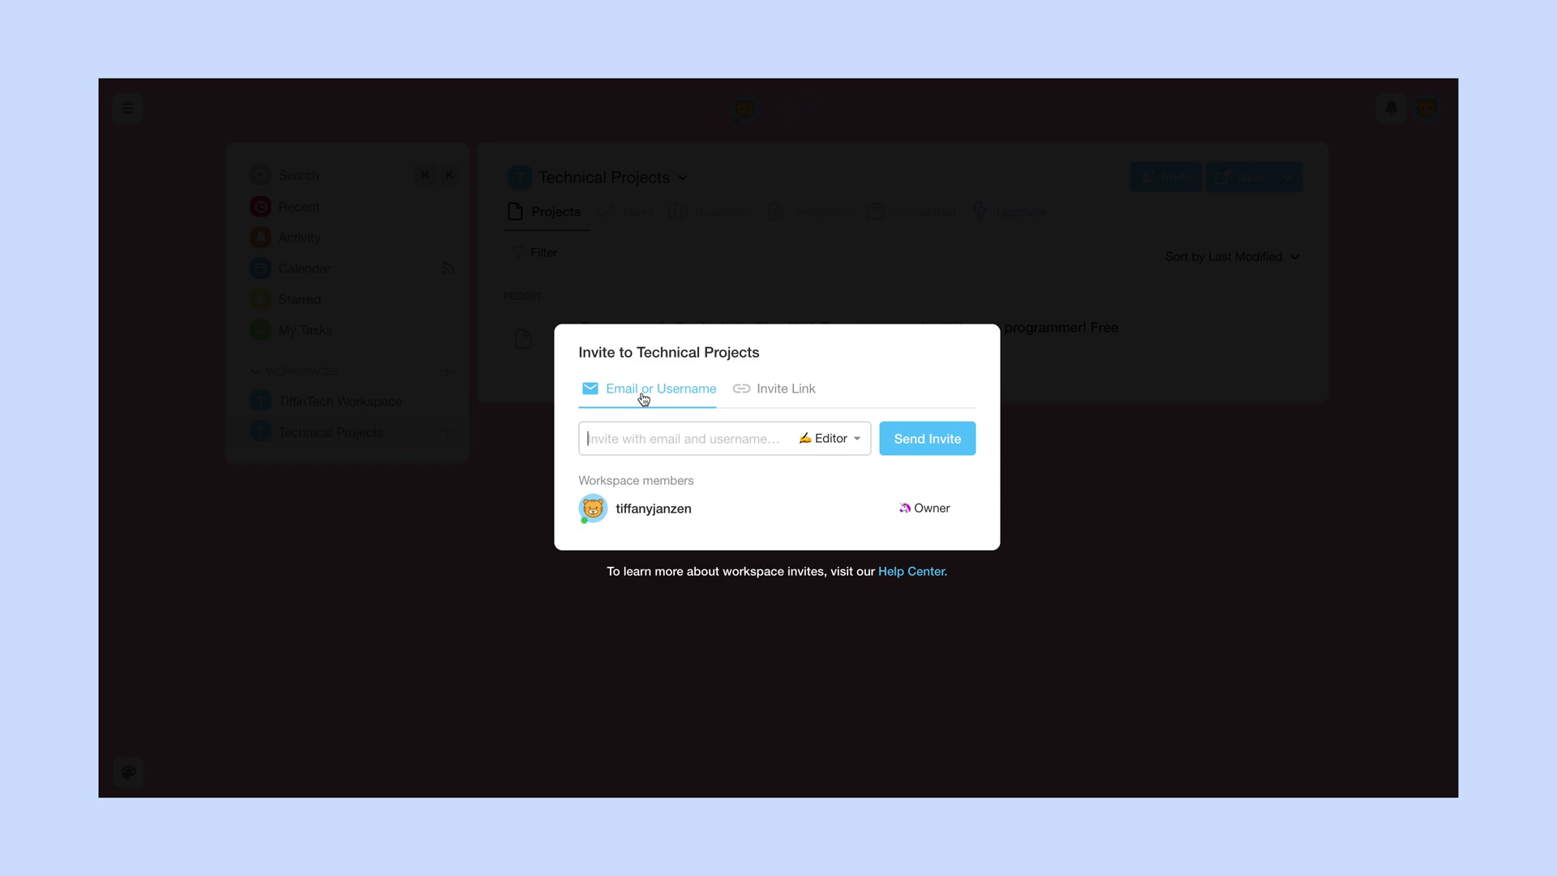
left_click(767, 401)
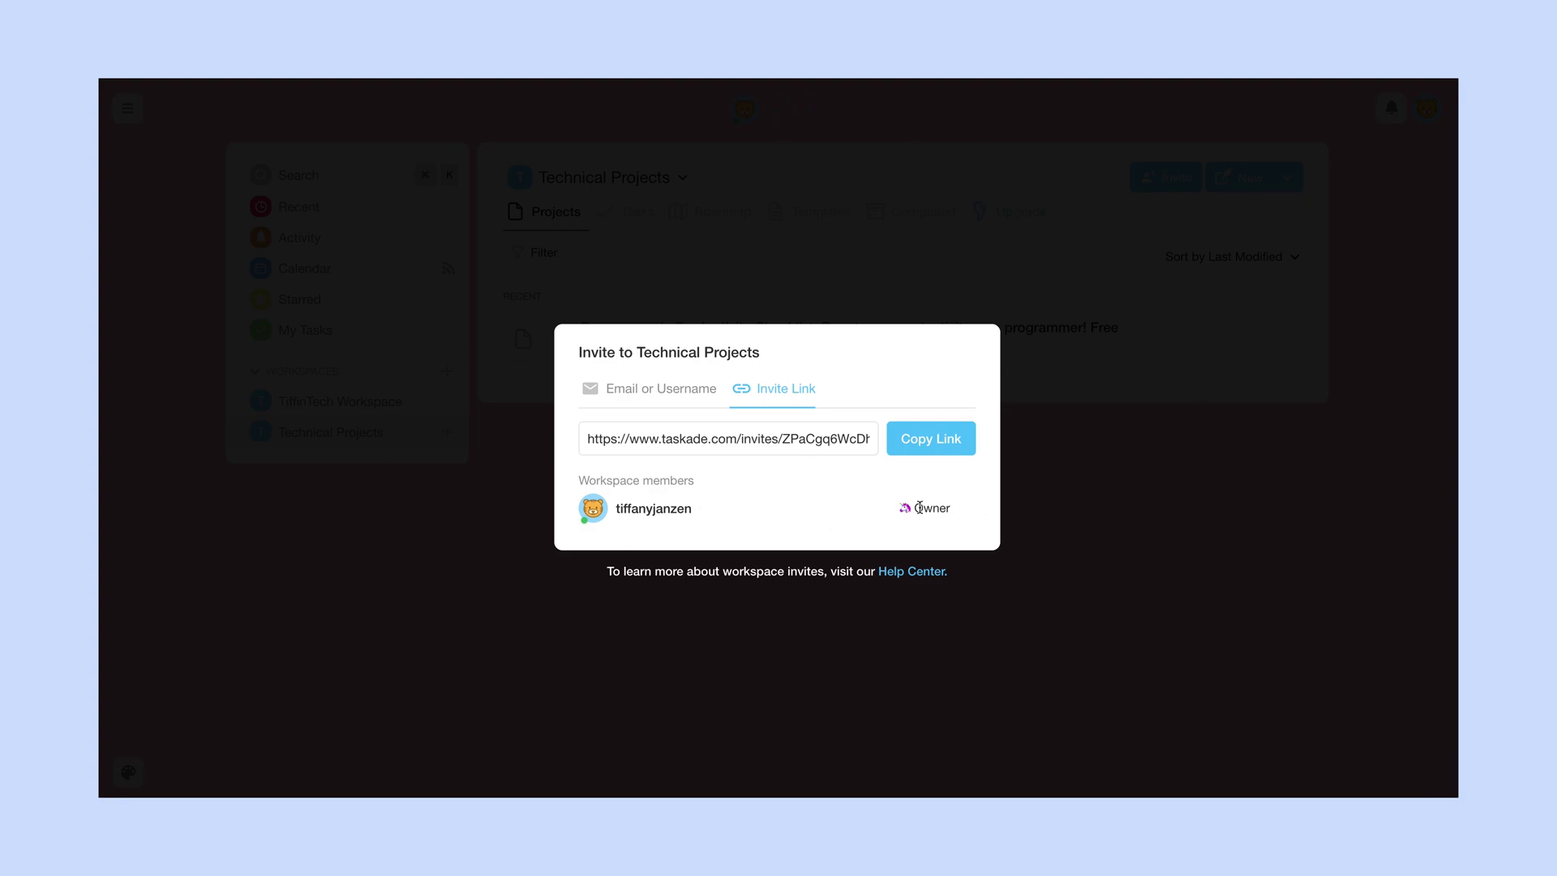
left_click(1138, 241)
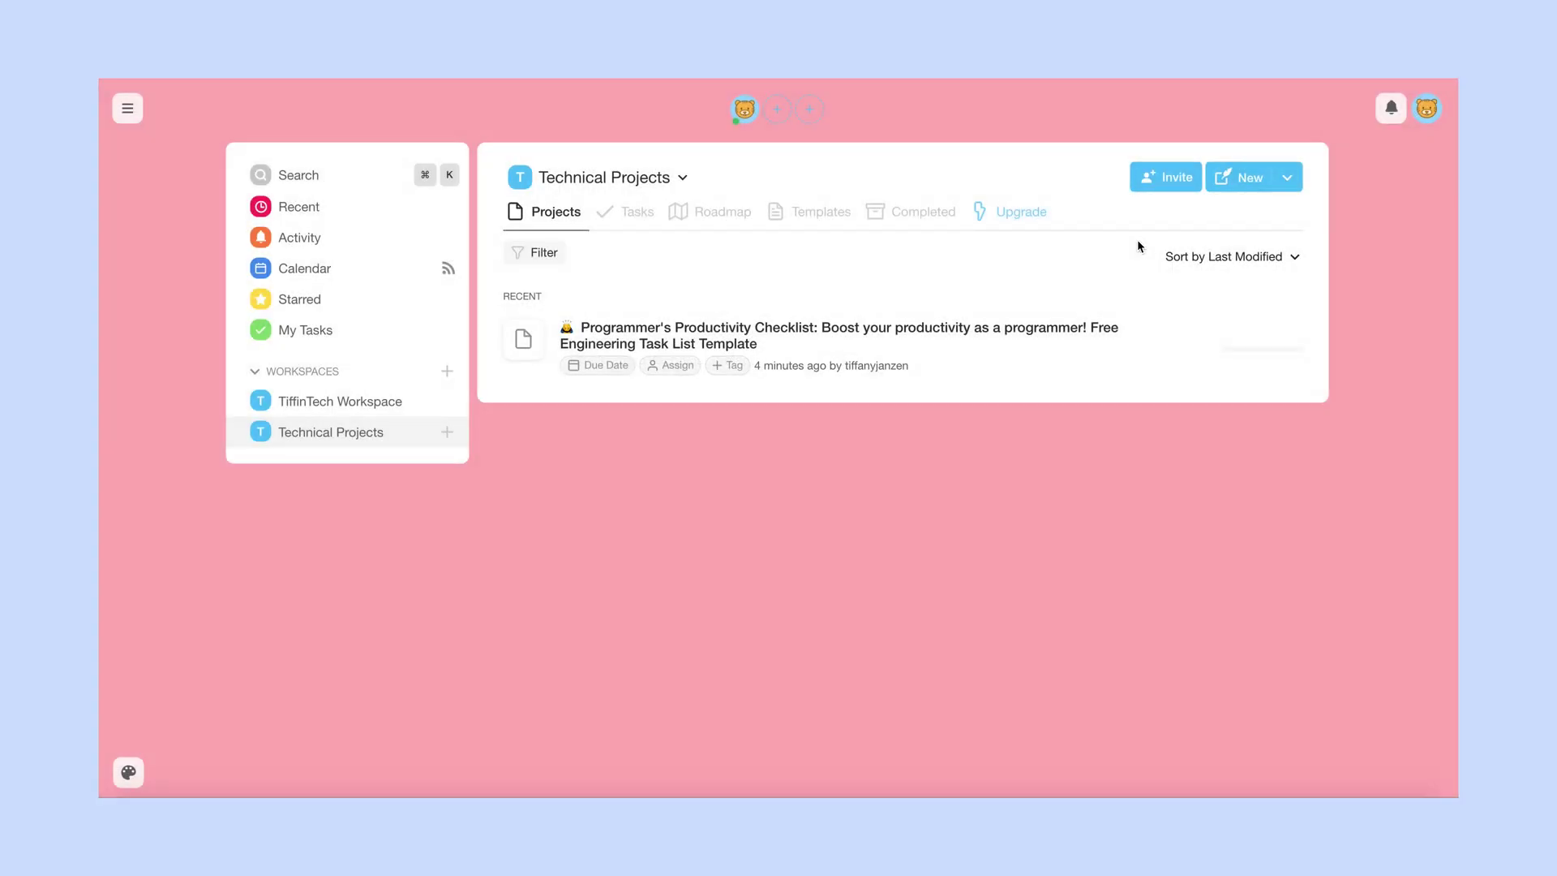